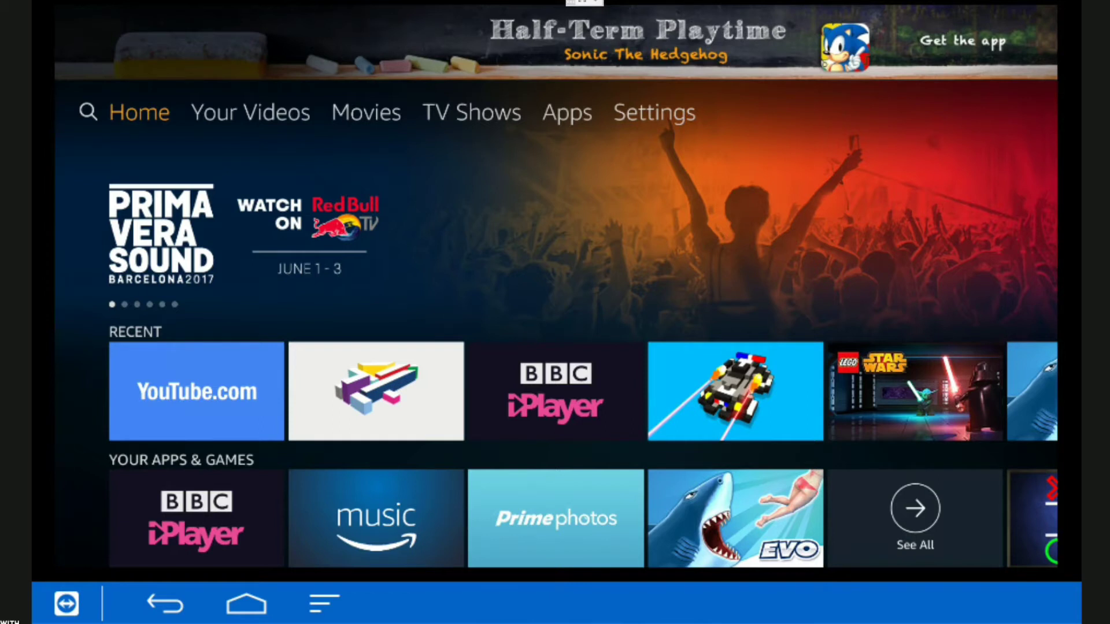
Step: Open the Applications section of the Fire TV settings
{"action": "key", "text": "Right"}
{"action": "key", "text": "Right"}
{"action": "key", "text": "Right"}
{"action": "key", "text": "Right"}
{"action": "key", "text": "Right"}
{"action": "key", "text": "Down"}
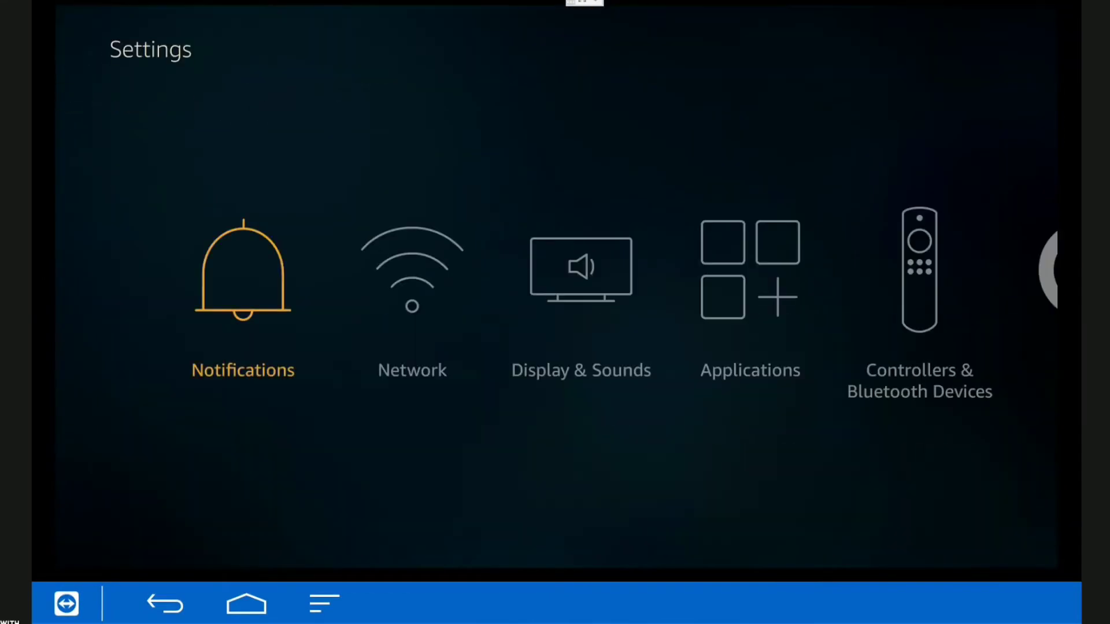
{"action": "key", "text": "Right"}
{"action": "key", "text": "Right"}
{"action": "key", "text": "Right"}
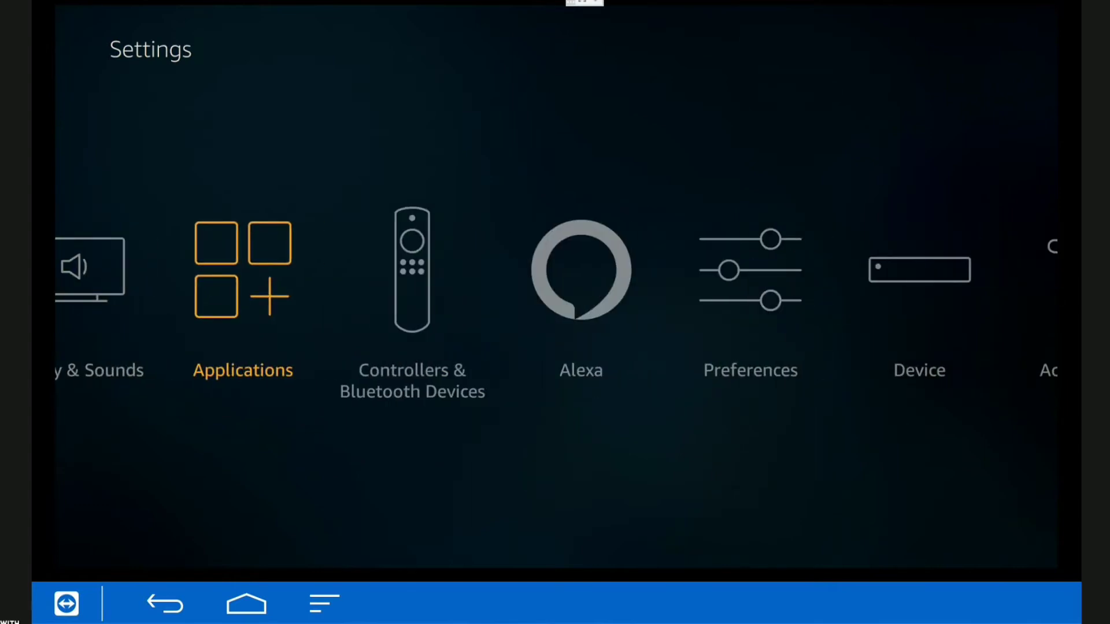
{"action": "key", "text": "Return"}
Step: Open the list of installed applications and examine the Kodi entry's version and storage details
{"action": "key", "text": "Down"}
{"action": "key", "text": "Down"}
{"action": "key", "text": "Down"}
{"action": "key", "text": "Down"}
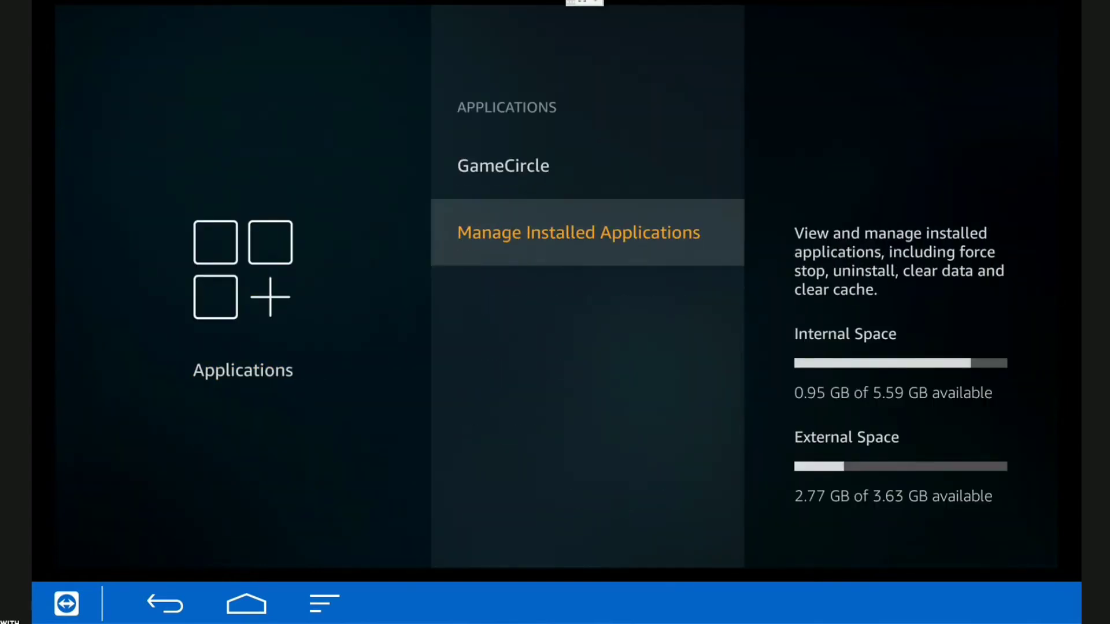
{"action": "key", "text": "Return"}
{"action": "key", "text": "Down"}
{"action": "key", "text": "Down"}
{"action": "key", "text": "Down"}
{"action": "key", "text": "Down"}
{"action": "key", "text": "Down"}
{"action": "key", "text": "Down"}
{"action": "key", "text": "Down"}
{"action": "key", "text": "Down"}
{"action": "key", "text": "Down"}
{"action": "key", "text": "Down"}
{"action": "key", "text": "Down"}
{"action": "key", "text": "Down"}
{"action": "key", "text": "Down"}
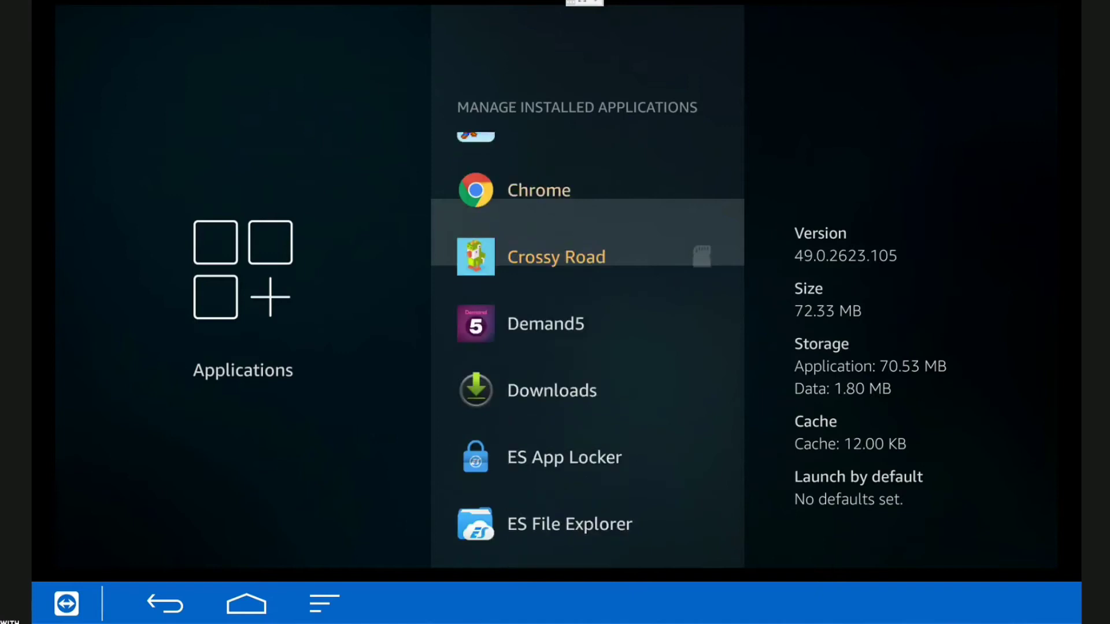
{"action": "key", "text": "Down"}
{"action": "key", "text": "Down"}
{"action": "key", "text": "Down"}
{"action": "key", "text": "Down"}
{"action": "key", "text": "Down"}
{"action": "key", "text": "Down"}
{"action": "key", "text": "Down"}
{"action": "key", "text": "Down"}
{"action": "key", "text": "Down"}
{"action": "key", "text": "Down"}
{"action": "key", "text": "Down"}
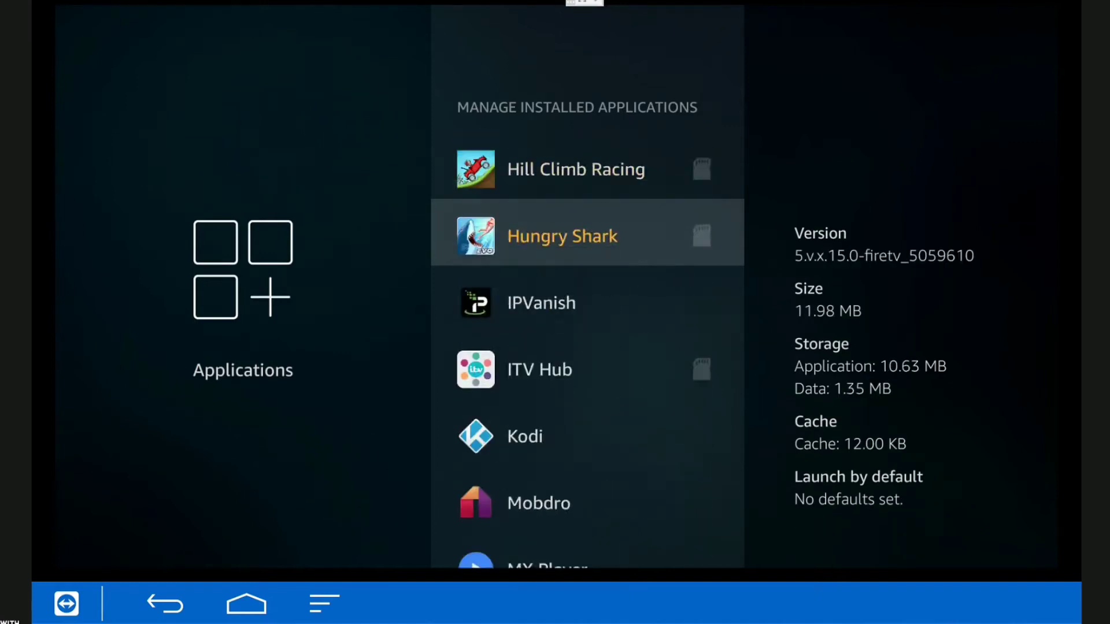
{"action": "key", "text": "Down"}
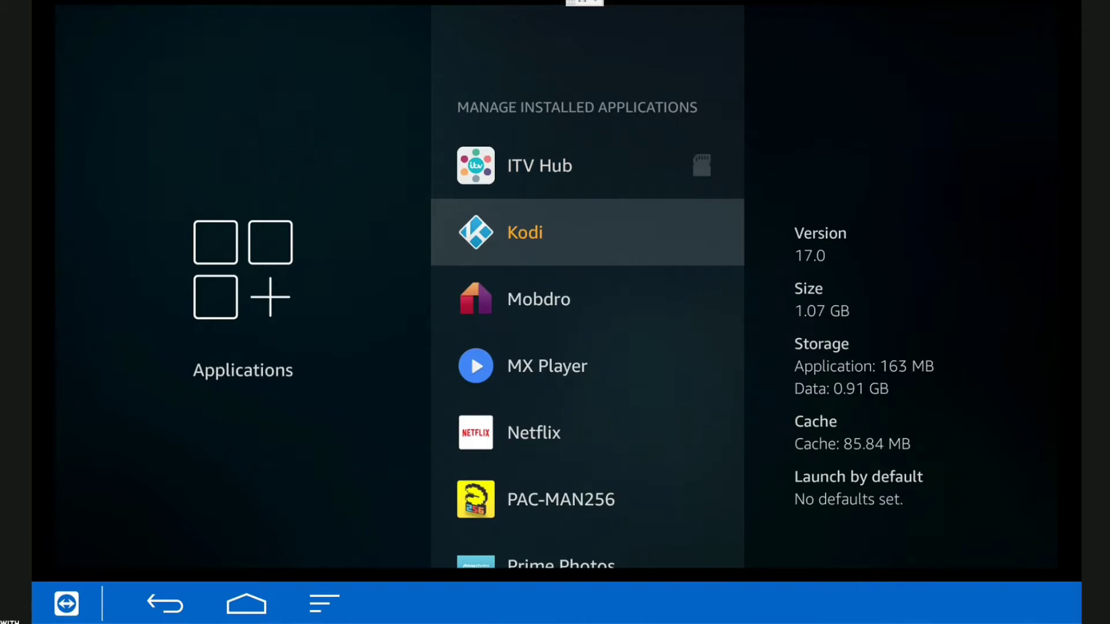
Step: Leave the application settings and go to the search function on the home screen
{"action": "key", "text": "Escape"}
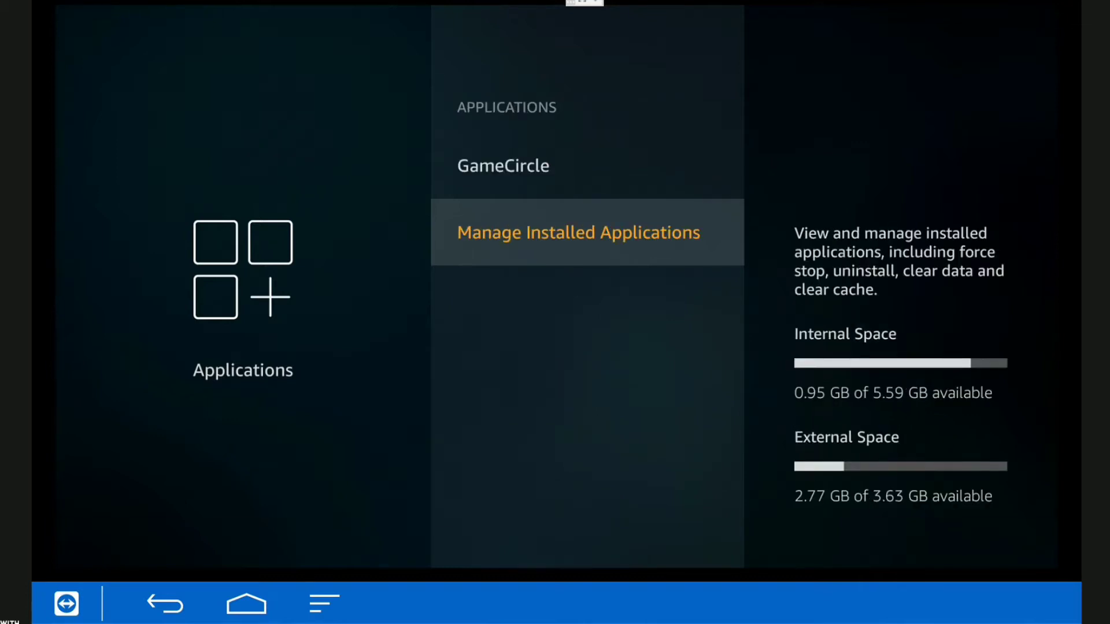
{"action": "key", "text": "Escape"}
{"action": "key", "text": "Left"}
{"action": "key", "text": "Left"}
{"action": "key", "text": "Left"}
{"action": "key", "text": "Up"}
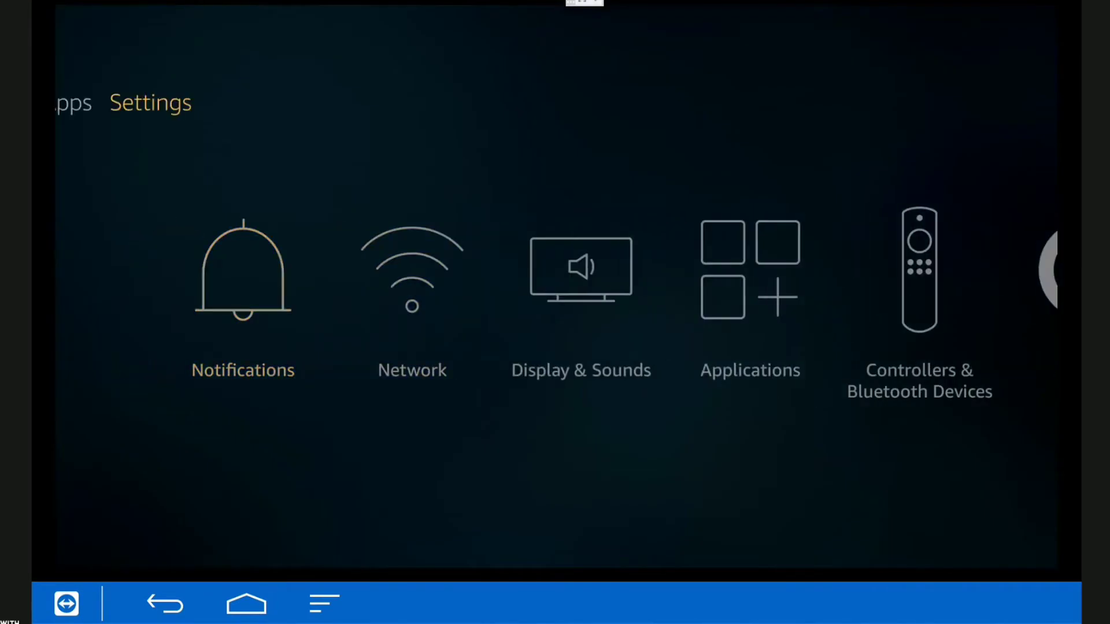
{"action": "key", "text": "Left"}
{"action": "key", "text": "Left"}
{"action": "key", "text": "Left"}
{"action": "key", "text": "Left"}
{"action": "key", "text": "Left"}
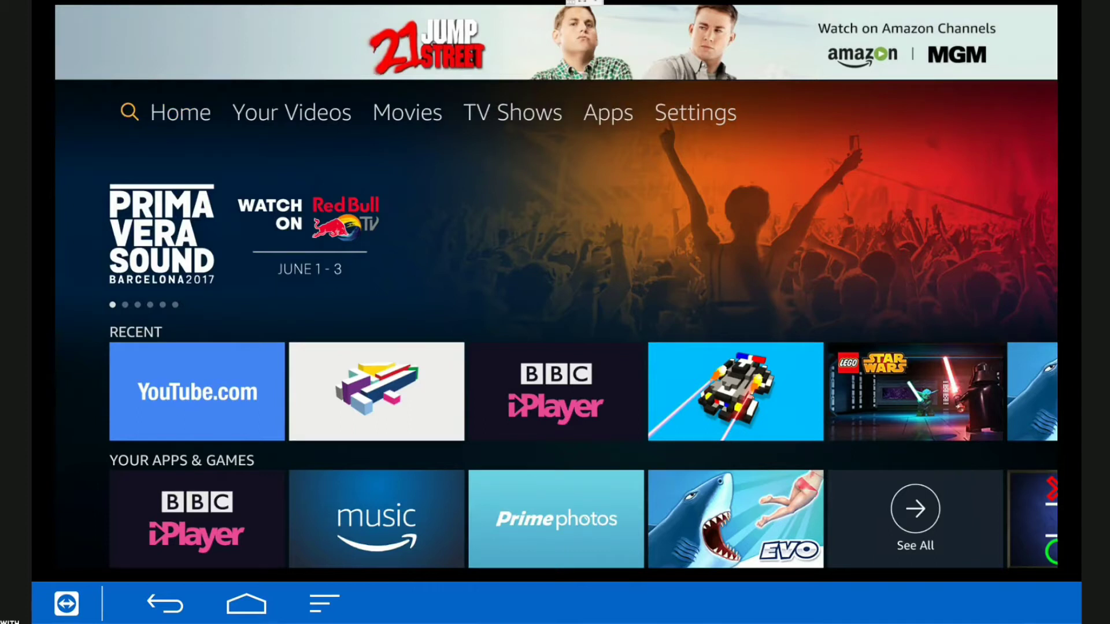
{"action": "key", "text": "Left"}
{"action": "key", "text": "Down"}
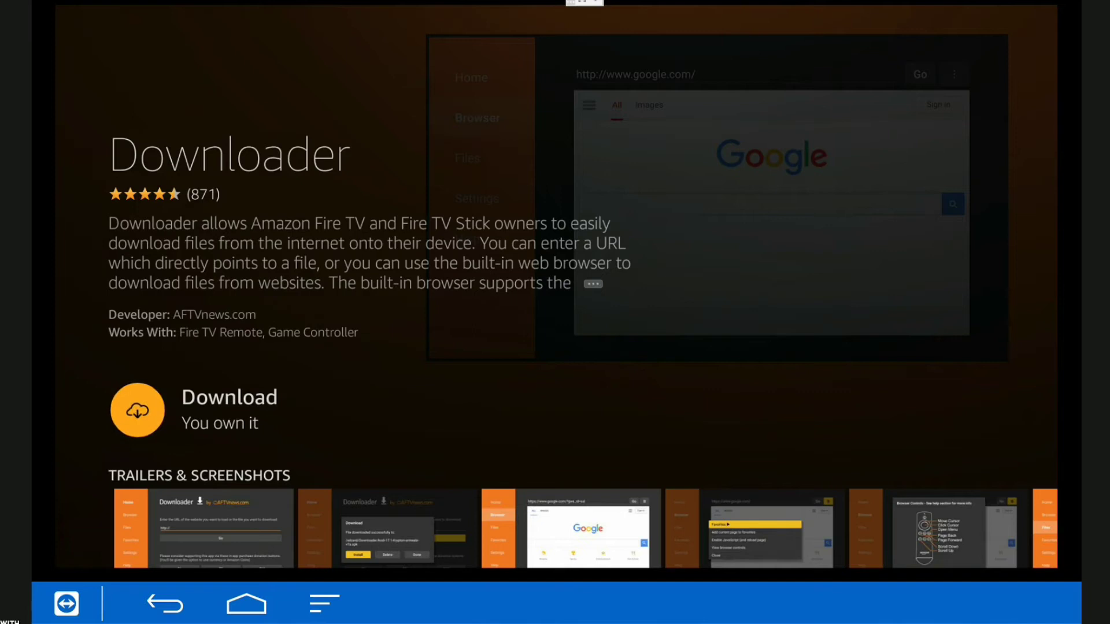
Step: Download the Downloader app from its store page and open it, dismissing the new-features notice
{"action": "key", "text": "Return"}
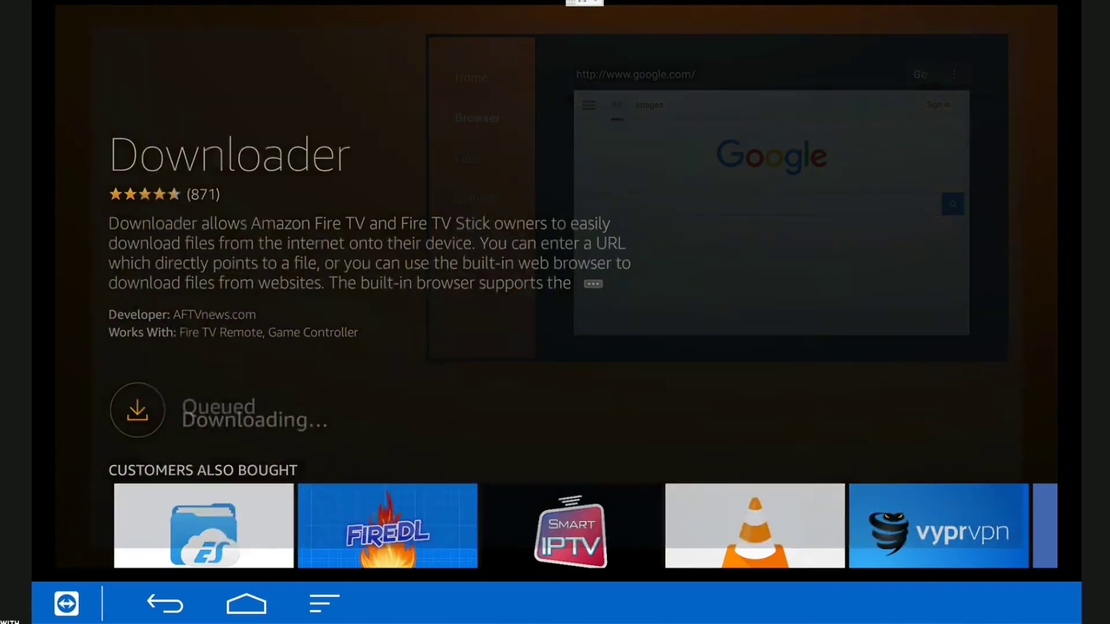
{"action": "key", "text": "Return"}
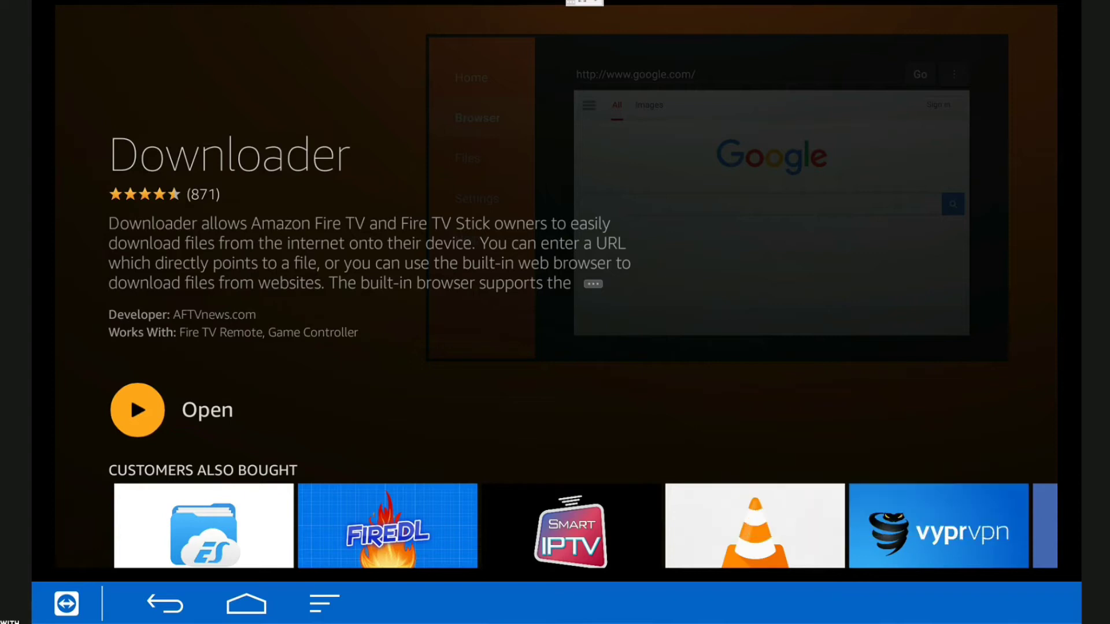
{"action": "left_click", "coordinate": [130, 394]}
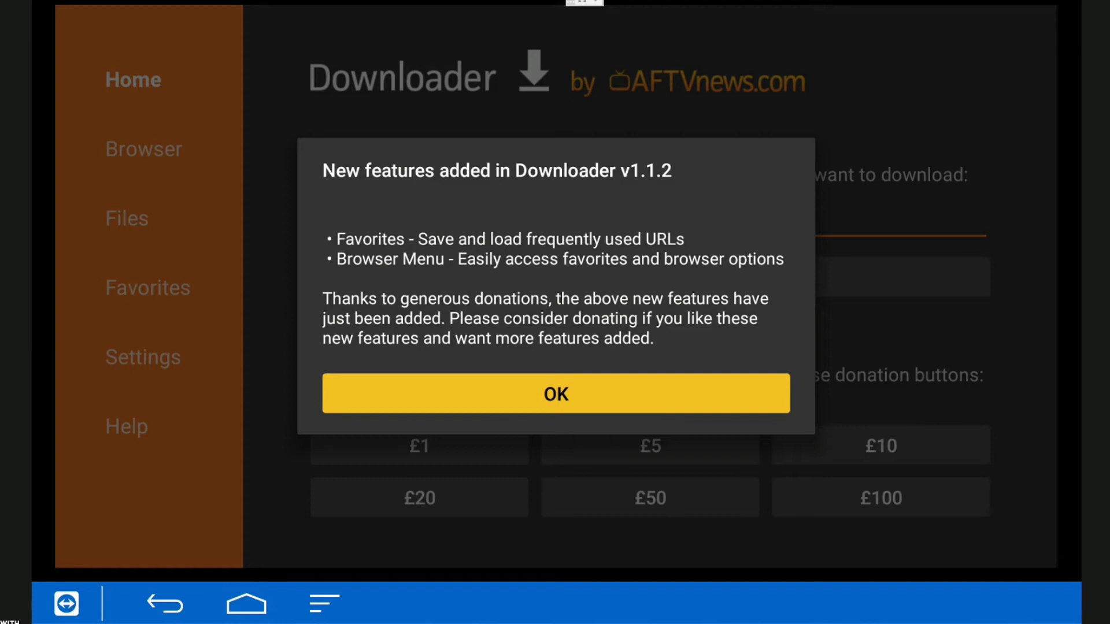
{"action": "key", "text": "Return"}
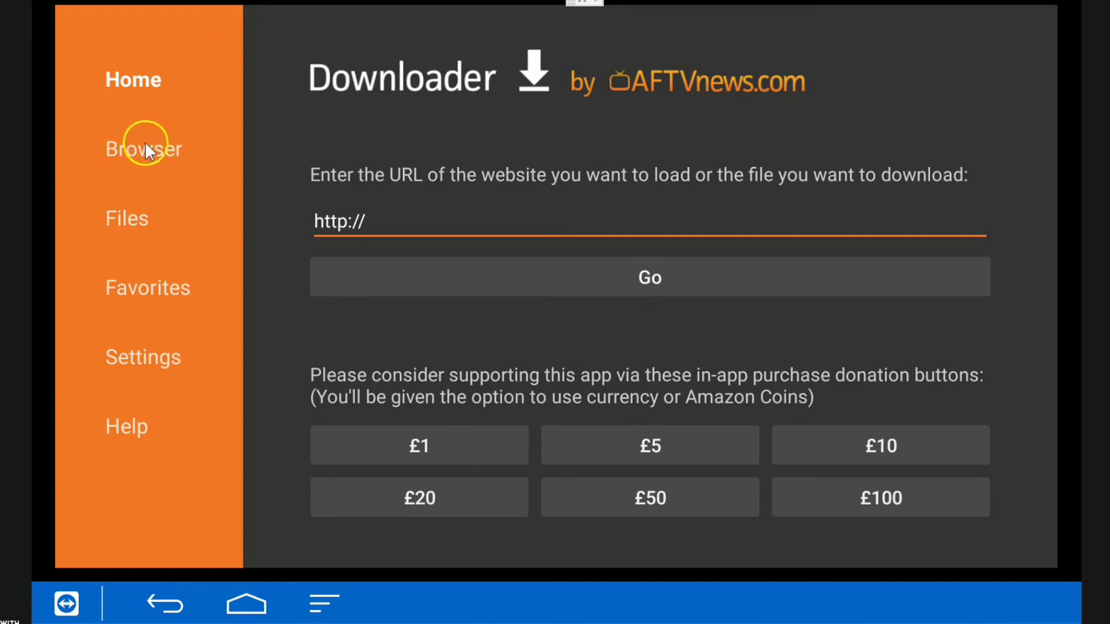
Step: Open Downloader's built-in browser and dismiss the JavaScript notice
{"action": "key", "text": "Left"}
{"action": "key", "text": "Left"}
{"action": "key", "text": "Left"}
{"action": "key", "text": "Left"}
{"action": "key", "text": "Left"}
{"action": "key", "text": "Left"}
{"action": "key", "text": "Left"}
{"action": "key", "text": "Left"}
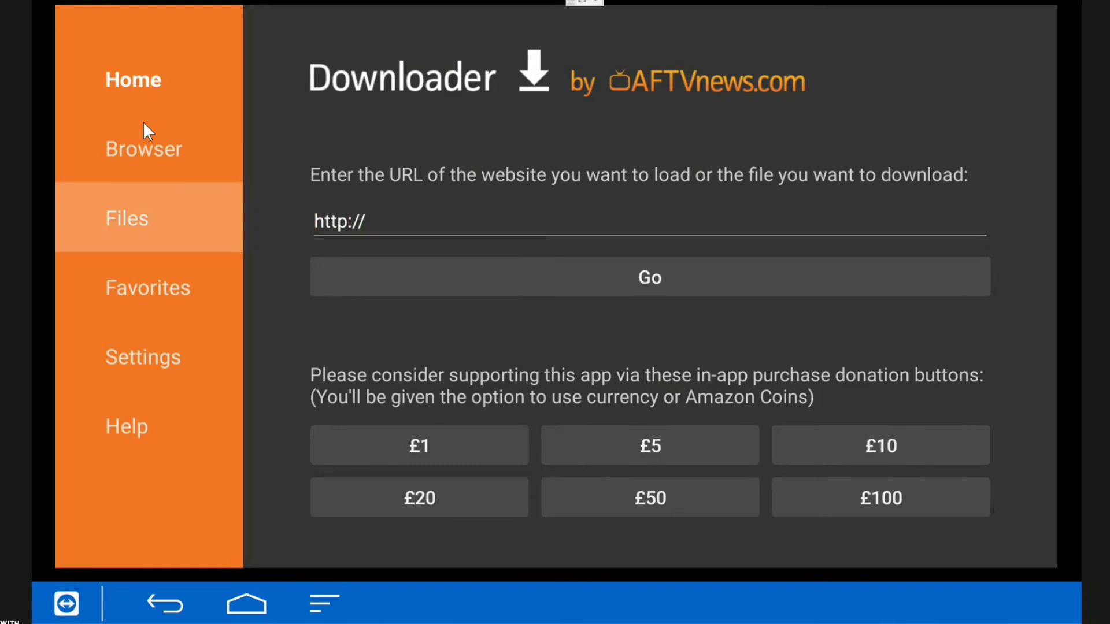
{"action": "key", "text": "Up"}
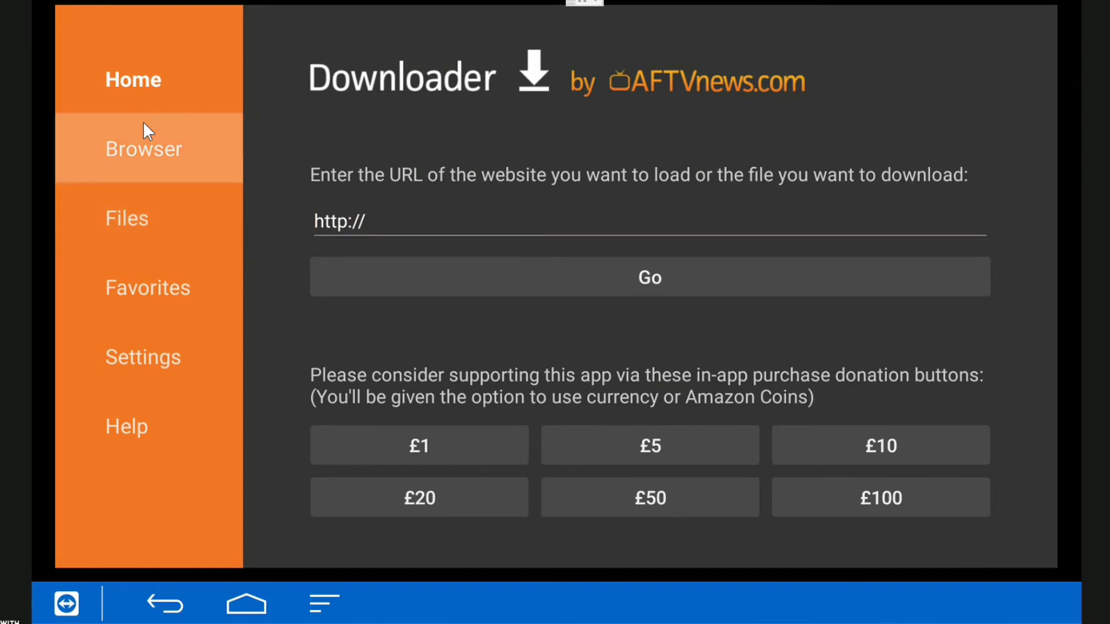
{"action": "key", "text": "Return"}
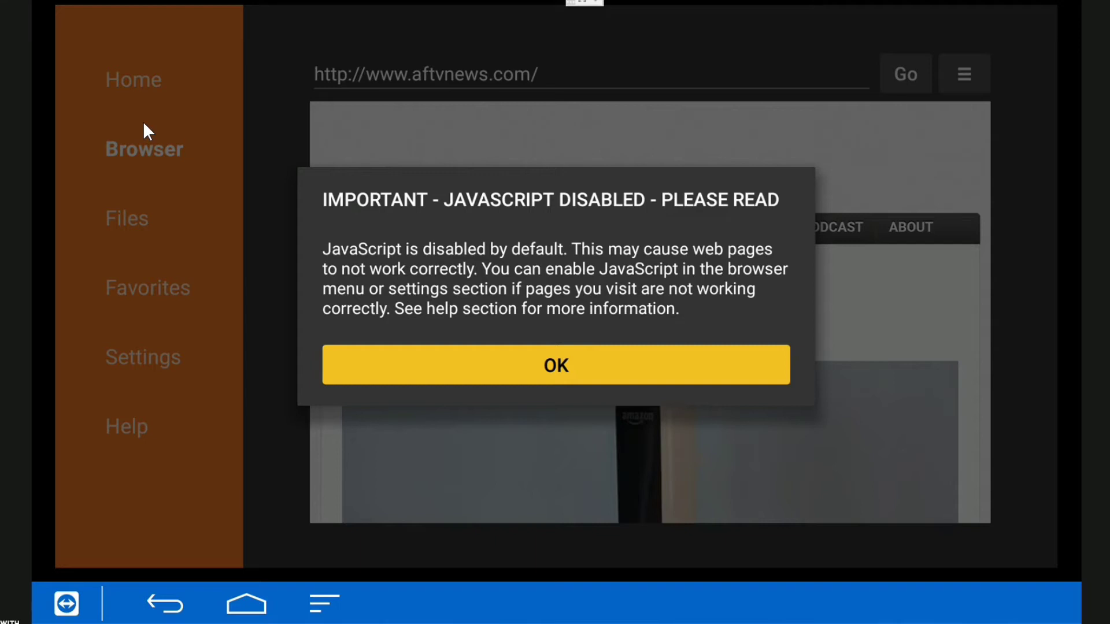
{"action": "key", "text": "Return"}
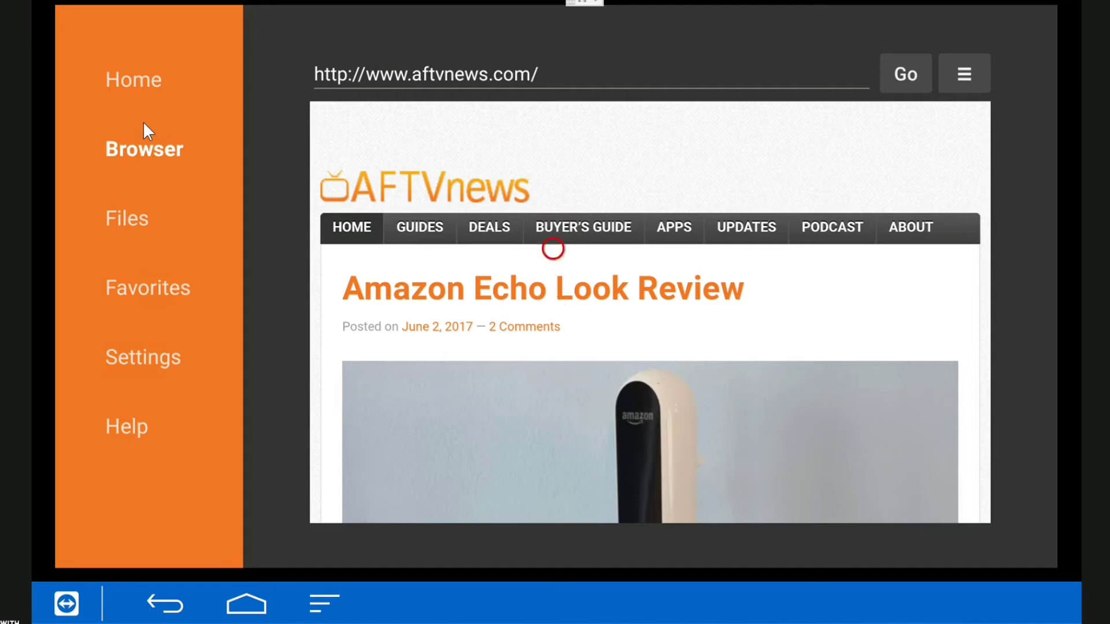
Step: Open the browser's address for editing and clear the existing URL
{"action": "left_click", "coordinate": [553, 121]}
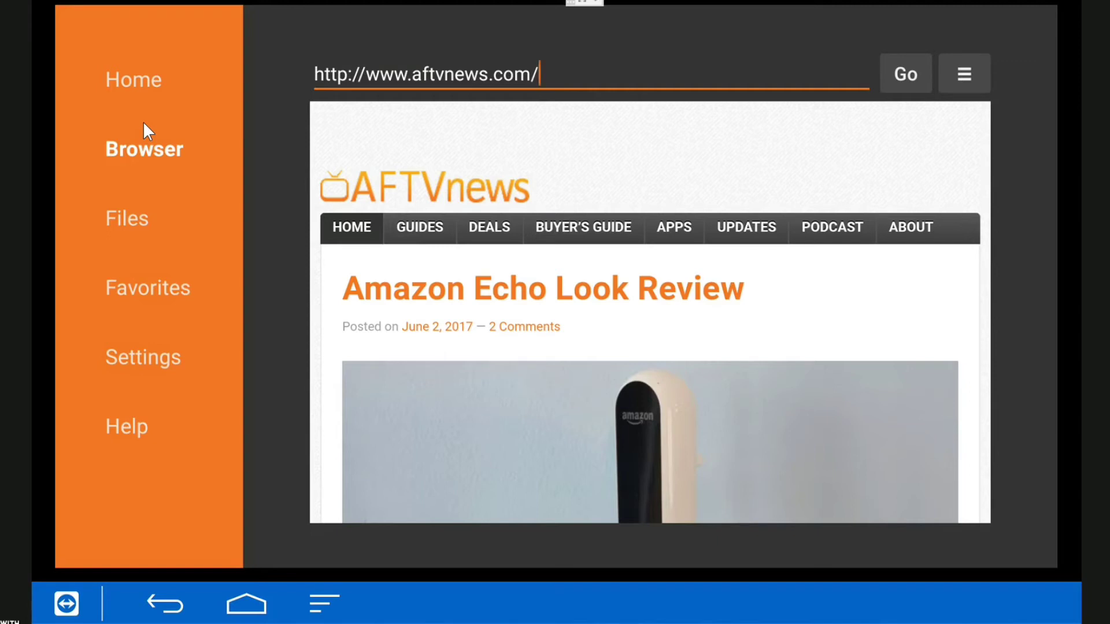
{"action": "key", "text": "Return"}
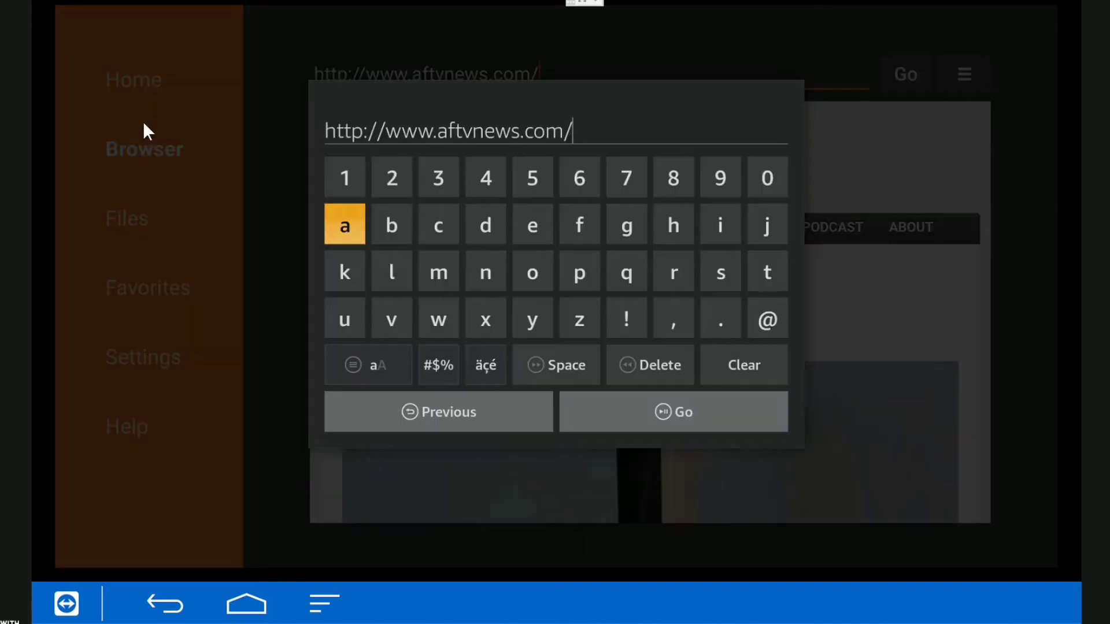
{"action": "key", "text": "Down"}
{"action": "key", "text": "Down"}
{"action": "key", "text": "Down"}
{"action": "key", "text": "Right"}
{"action": "key", "text": "Right"}
{"action": "key", "text": "Right"}
{"action": "key", "text": "Right"}
{"action": "key", "text": "Right"}
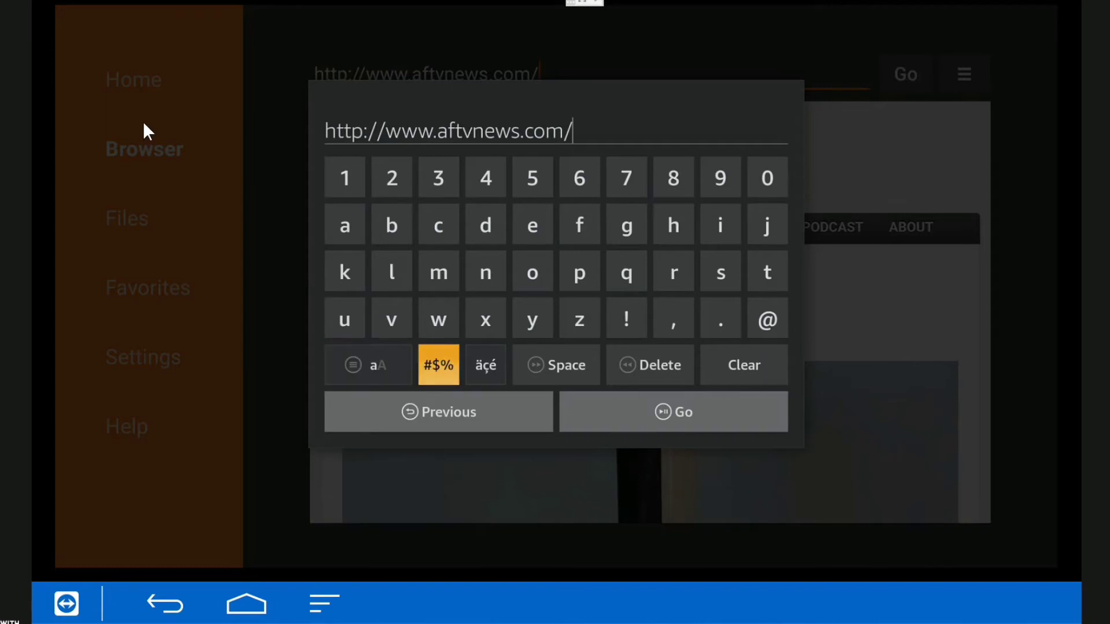
{"action": "key", "text": "Return"}
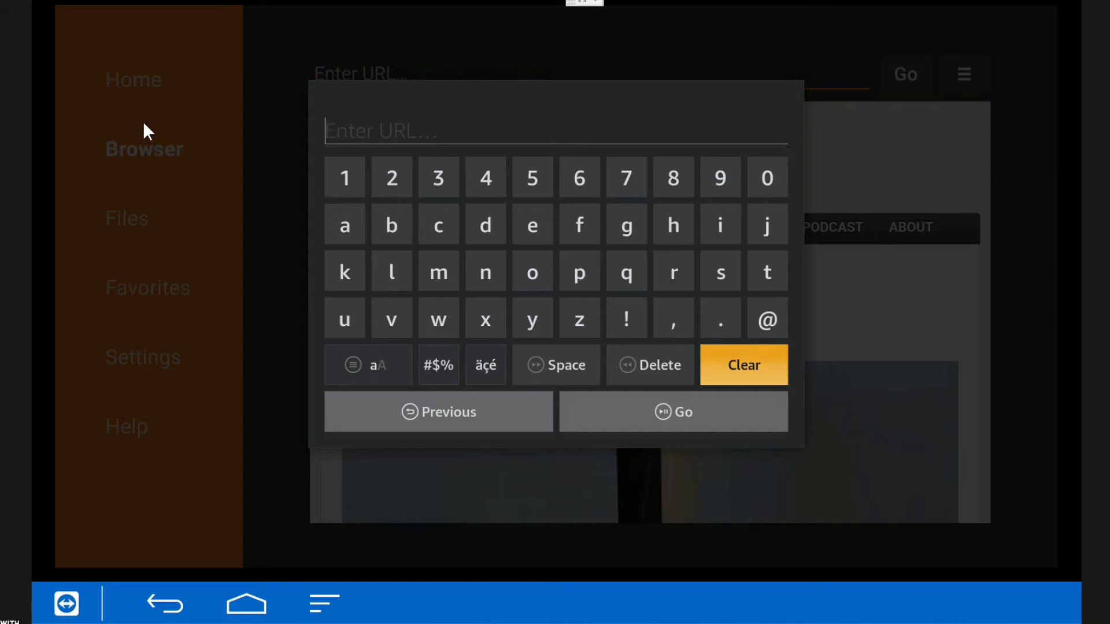
Step: Enter kodi.tv as the web address and load the site
{"action": "key", "text": "Up"}
{"action": "key", "text": "Up"}
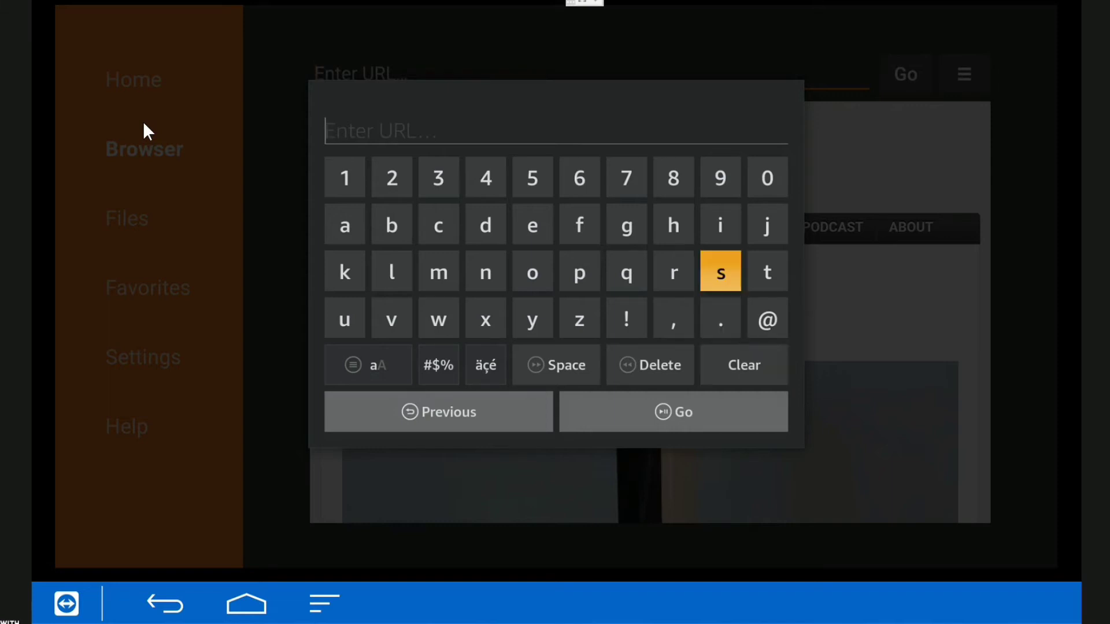
{"action": "key", "text": "Left"}
{"action": "key", "text": "Left"}
{"action": "key", "text": "Left"}
{"action": "key", "text": "Left"}
{"action": "key", "text": "Left"}
{"action": "key", "text": "Left"}
{"action": "key", "text": "Left"}
{"action": "key", "text": "Left"}
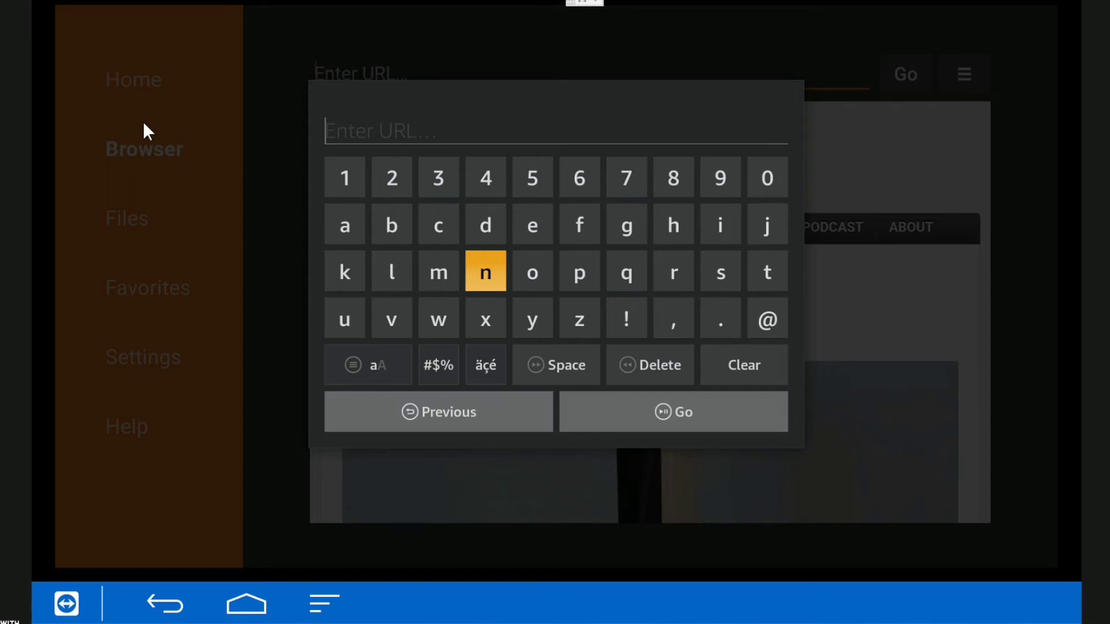
{"action": "key", "text": "Return"}
{"action": "key", "text": "Right"}
{"action": "key", "text": "Right"}
{"action": "key", "text": "Right"}
{"action": "key", "text": "Right"}
{"action": "key", "text": "Return"}
{"action": "key", "text": "Up"}
{"action": "key", "text": "Left"}
{"action": "key", "text": "Return"}
{"action": "key", "text": "Right"}
{"action": "key", "text": "Right"}
{"action": "key", "text": "Right"}
{"action": "key", "text": "Right"}
{"action": "key", "text": "Right"}
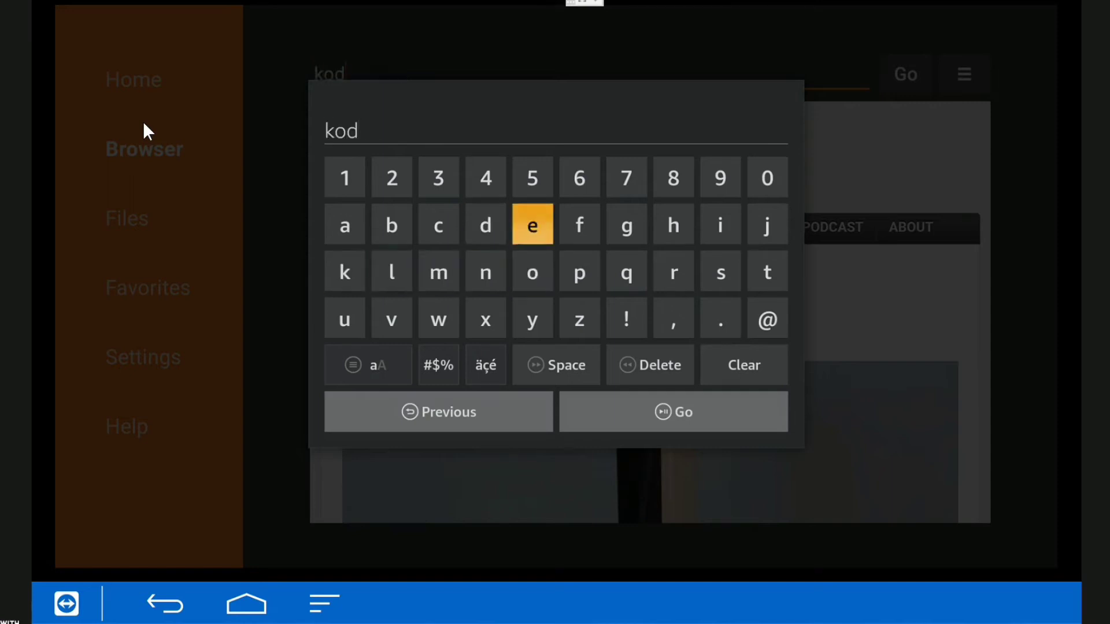
{"action": "key", "text": "Return"}
{"action": "key", "text": "Down"}
{"action": "key", "text": "Down"}
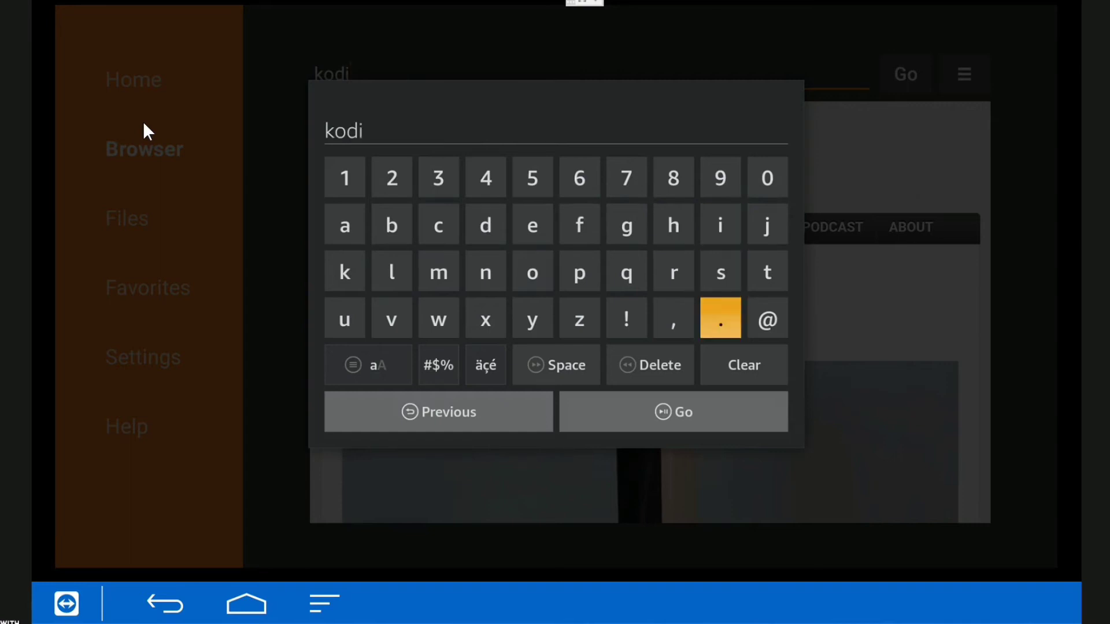
{"action": "key", "text": "Return"}
{"action": "key", "text": "Up"}
{"action": "key", "text": "Right"}
{"action": "key", "text": "Return"}
{"action": "key", "text": "Right"}
{"action": "key", "text": "Right"}
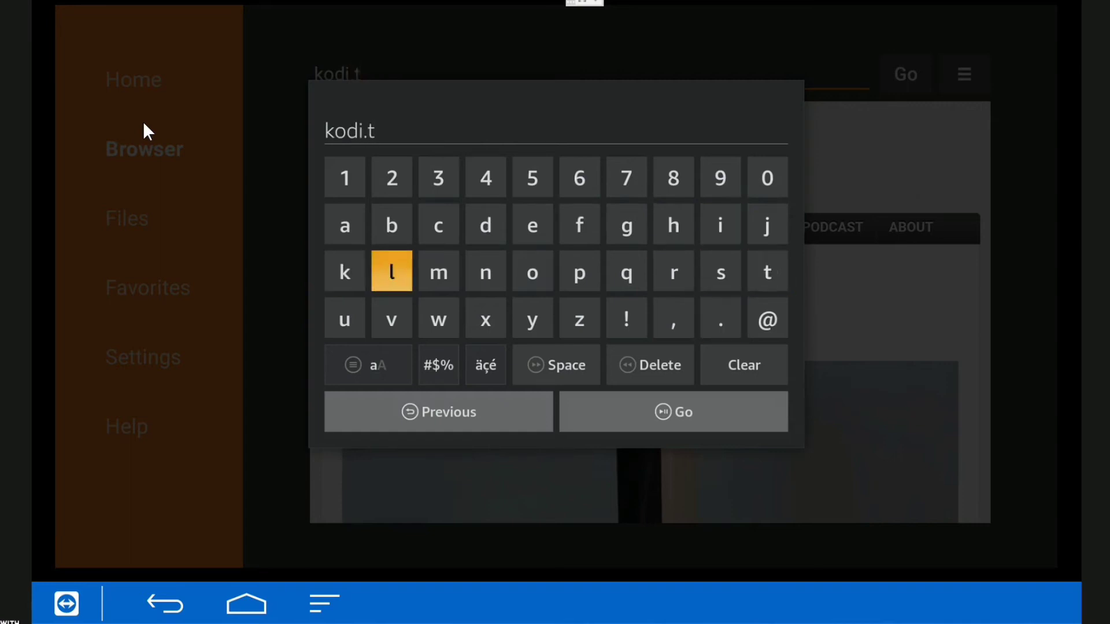
{"action": "key", "text": "Down"}
{"action": "key", "text": "Return"}
{"action": "key", "text": "Down"}
{"action": "key", "text": "Down"}
{"action": "key", "text": "Right"}
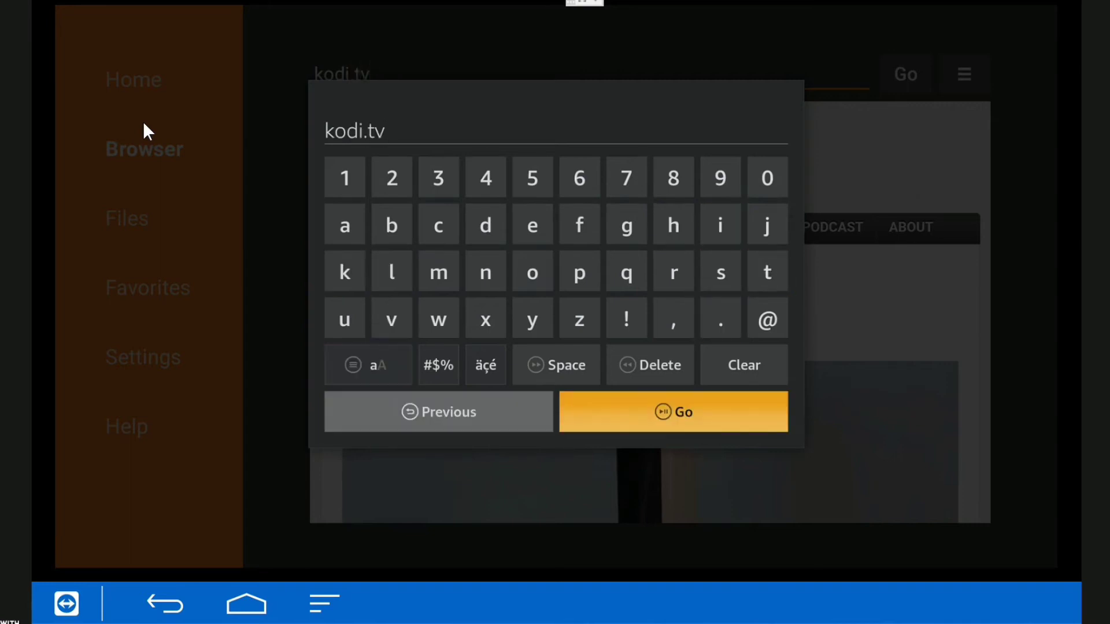
{"action": "key", "text": "Return"}
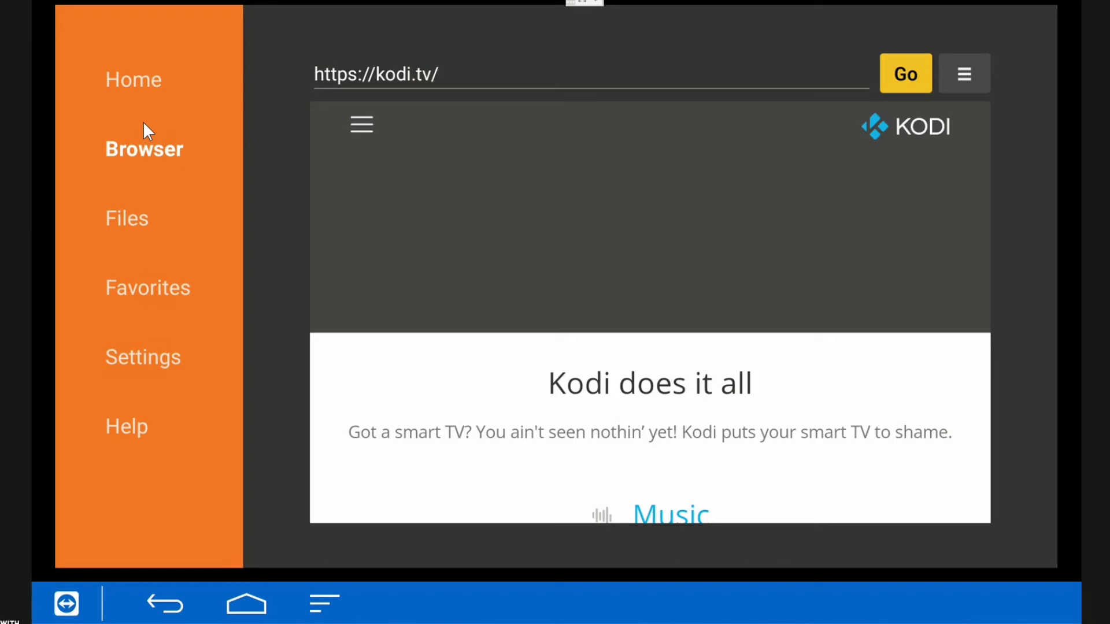
Step: Enable JavaScript in the built-in browser and reload the kodi.tv page
{"action": "key", "text": "Down"}
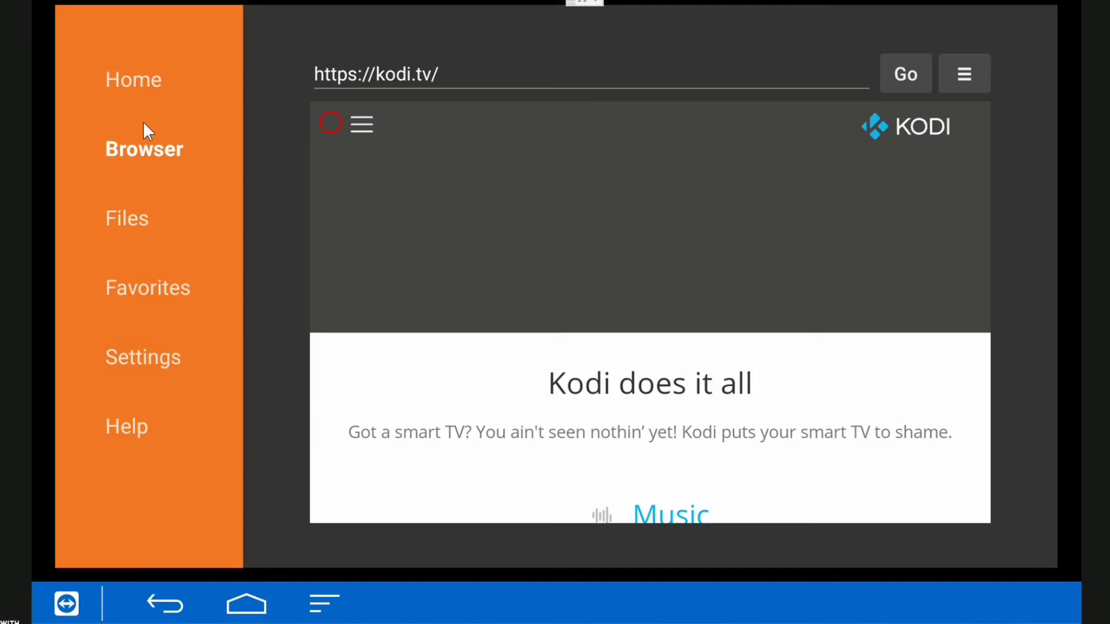
{"action": "key", "text": "Right"}
{"action": "key", "text": "Right"}
{"action": "key", "text": "Right"}
{"action": "key", "text": "Up"}
{"action": "key", "text": "Right"}
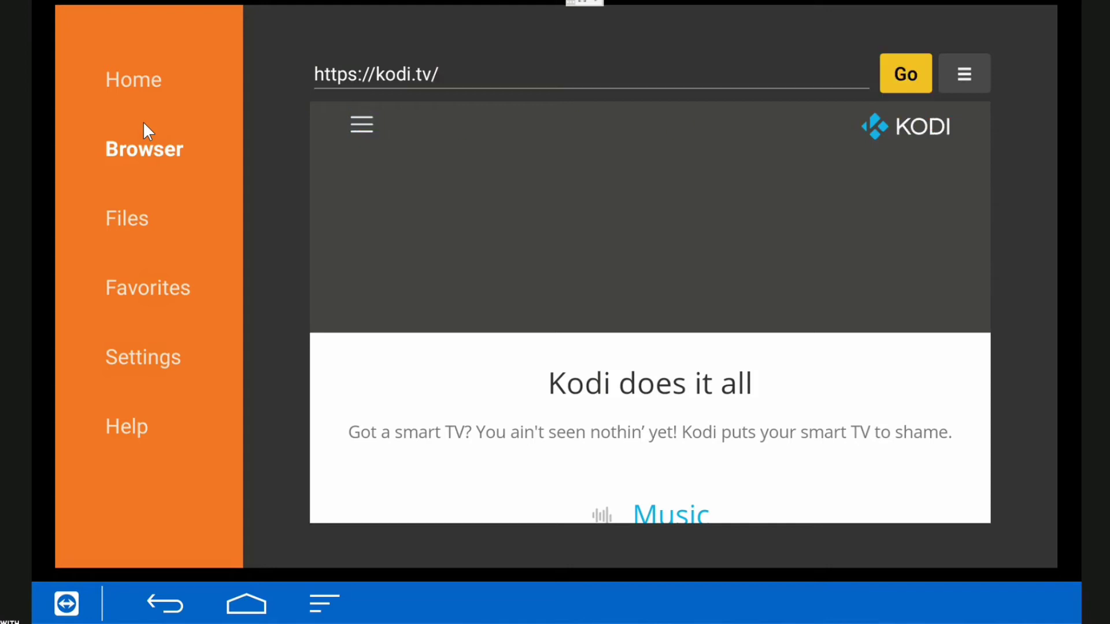
{"action": "key", "text": "Right"}
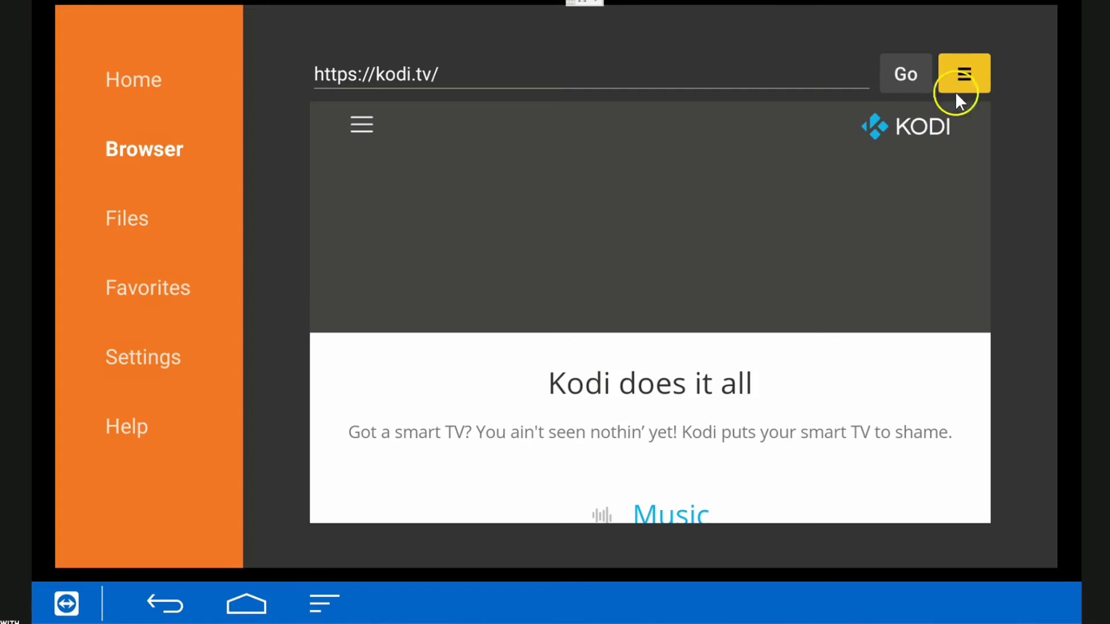
{"action": "left_click", "coordinate": [955, 72]}
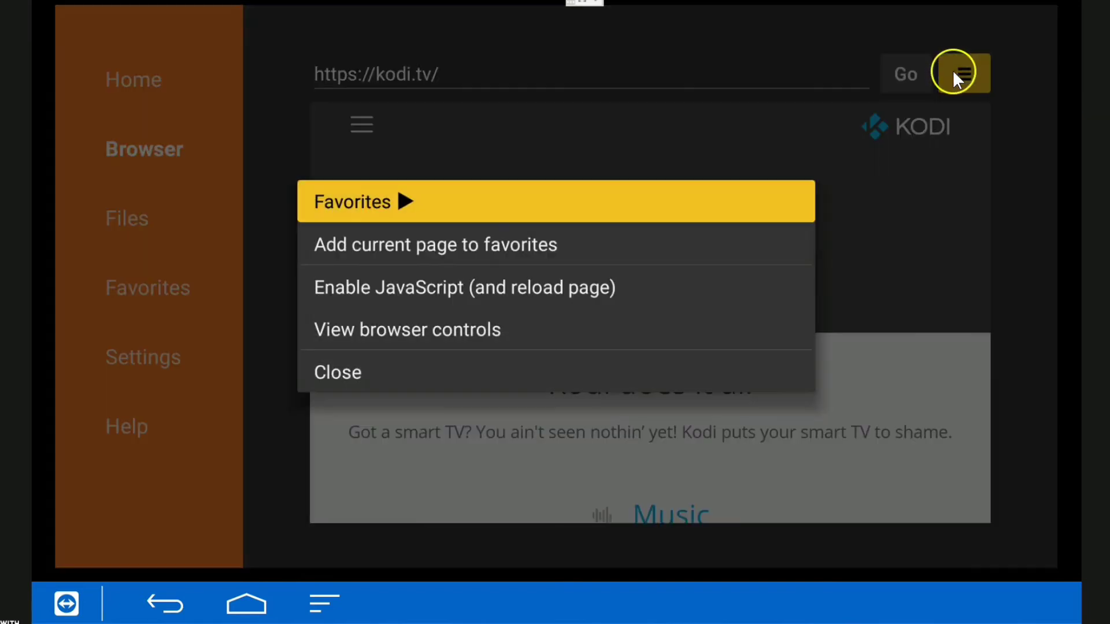
{"action": "key", "text": "Down"}
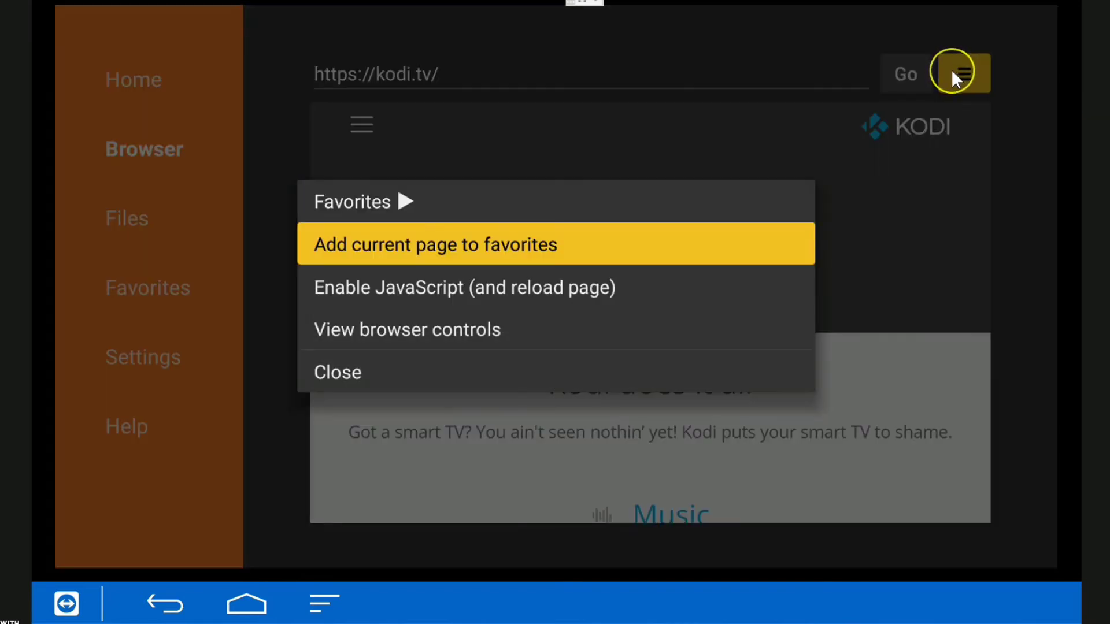
{"action": "key", "text": "Down"}
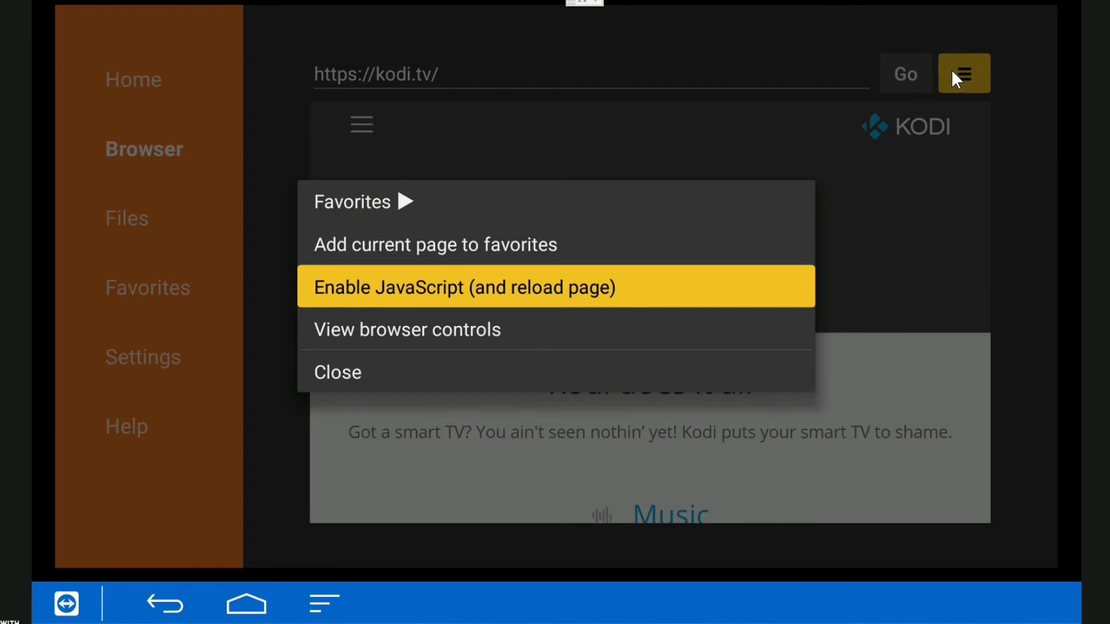
{"action": "key", "text": "Return"}
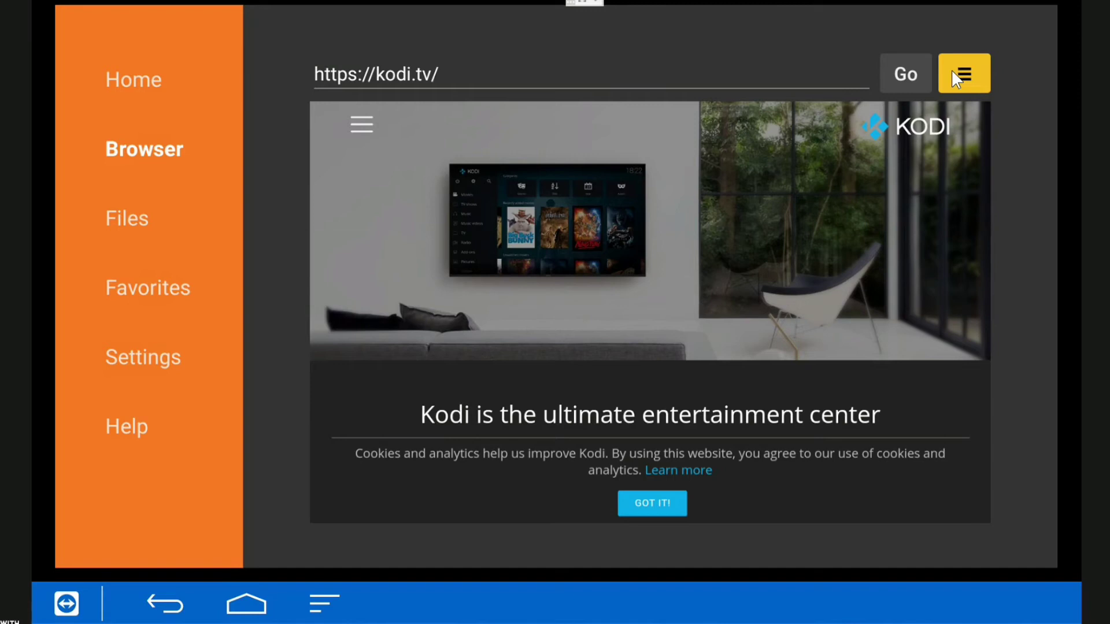
Step: Open the Kodi website's own navigation menu
{"action": "key", "text": "Down"}
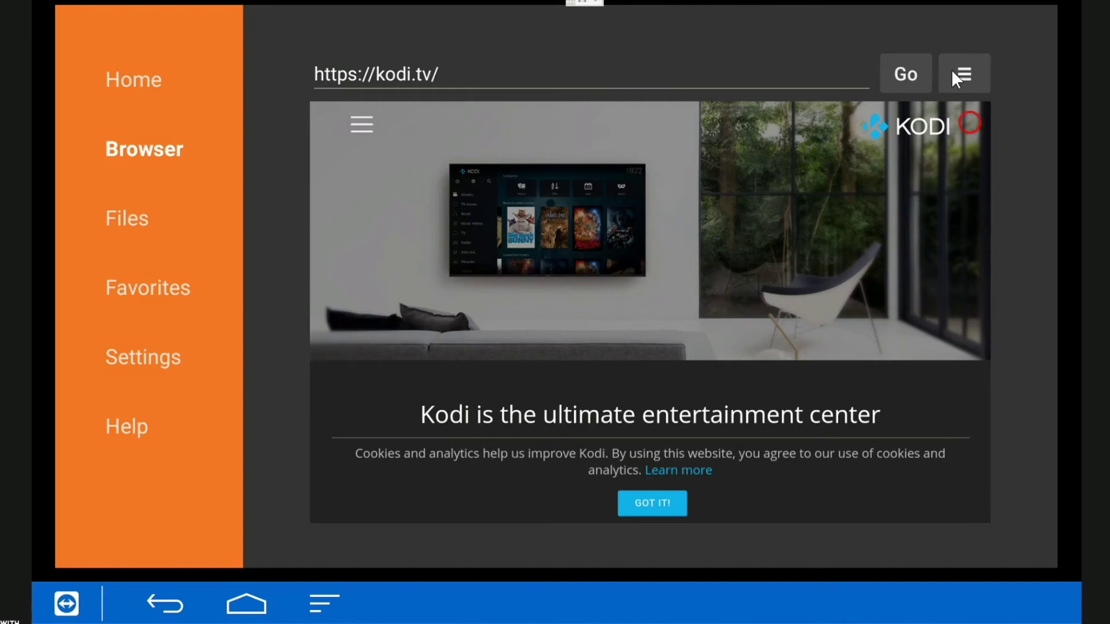
{"action": "key", "text": "Left"}
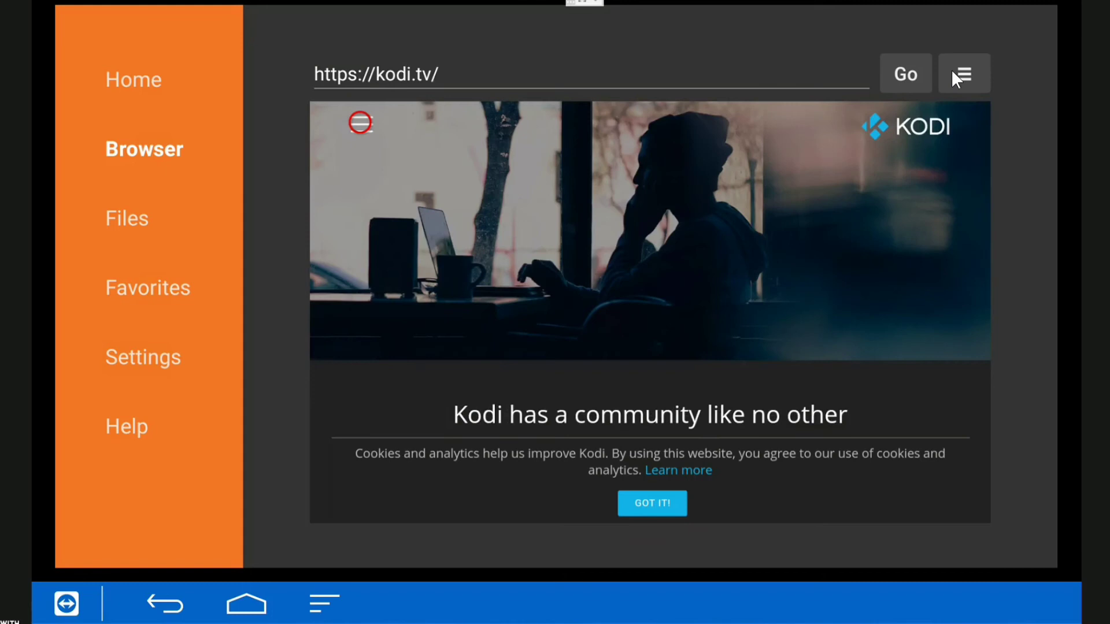
{"action": "left_click", "coordinate": [353, 143]}
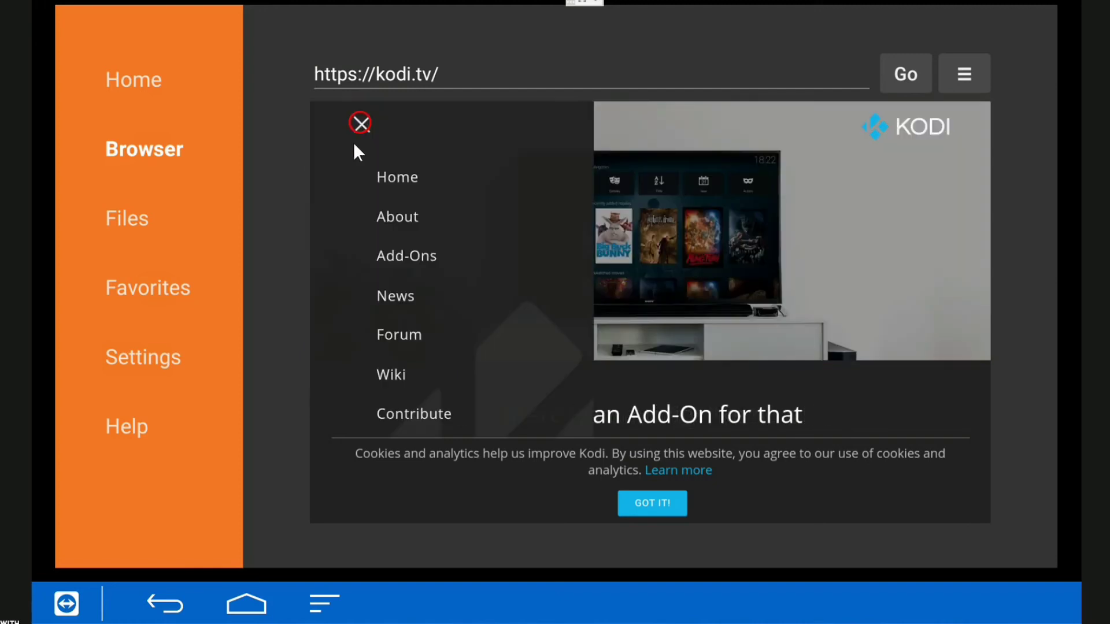
Step: Accept the cookies and analytics notice that covers the lower part of the Kodi site's menu
{"action": "key", "text": "Down"}
{"action": "key", "text": "Down"}
{"action": "key", "text": "Down"}
{"action": "key", "text": "Down"}
{"action": "key", "text": "Down"}
{"action": "key", "text": "Down"}
{"action": "key", "text": "Down"}
{"action": "key", "text": "Down"}
{"action": "key", "text": "Down"}
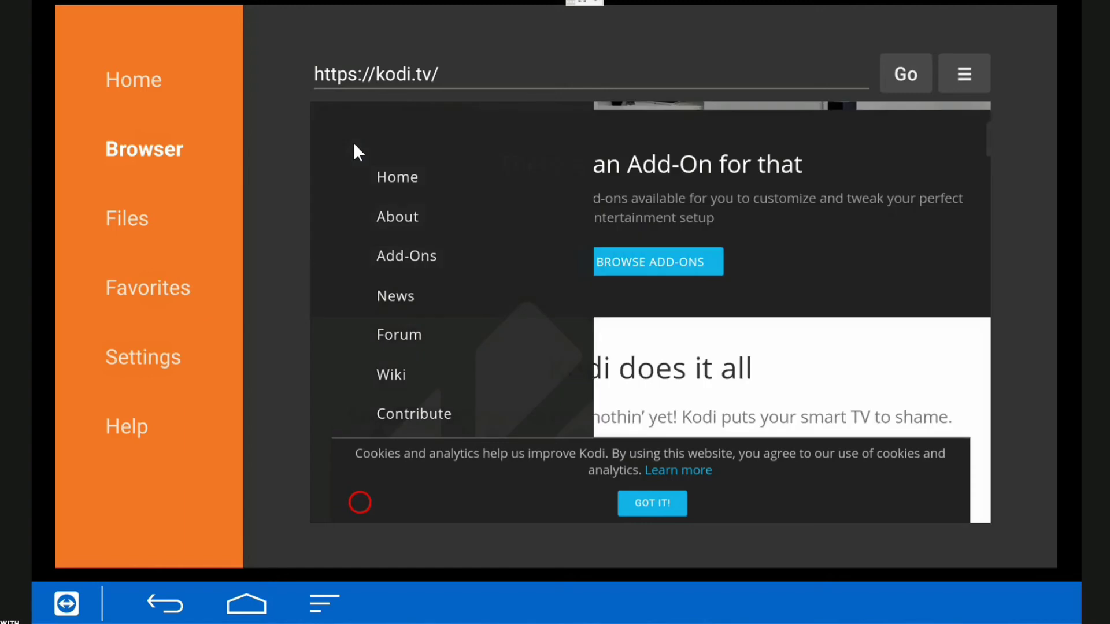
{"action": "key", "text": "Down"}
{"action": "key", "text": "Down"}
{"action": "key", "text": "Down"}
{"action": "key", "text": "Down"}
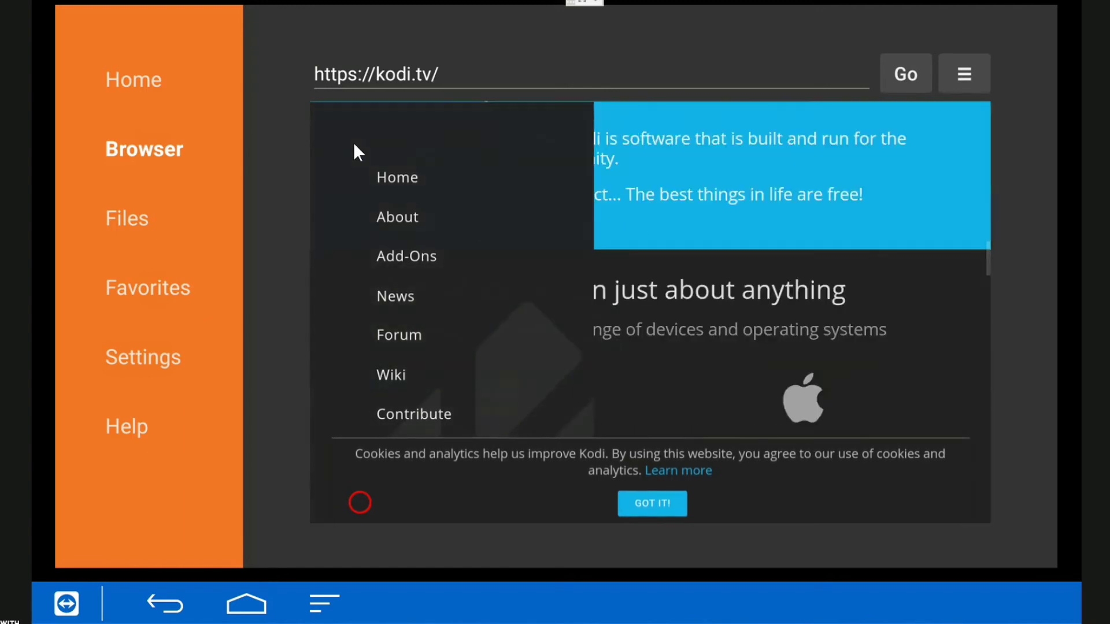
{"action": "key", "text": "Right"}
{"action": "key", "text": "Right"}
{"action": "key", "text": "Right"}
{"action": "key", "text": "Right"}
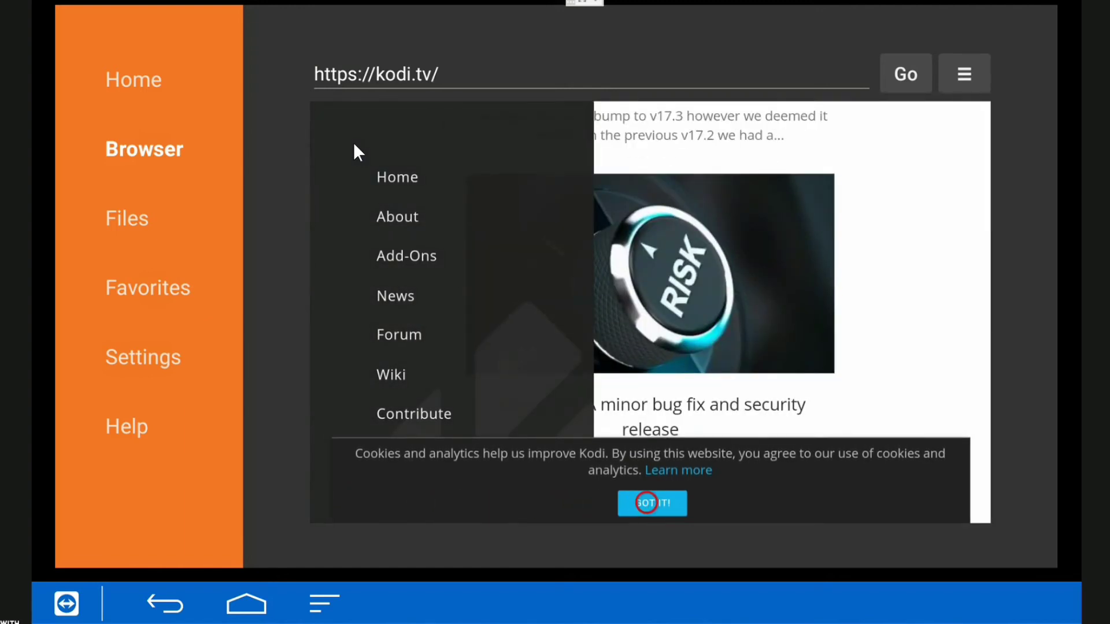
{"action": "key", "text": "Return"}
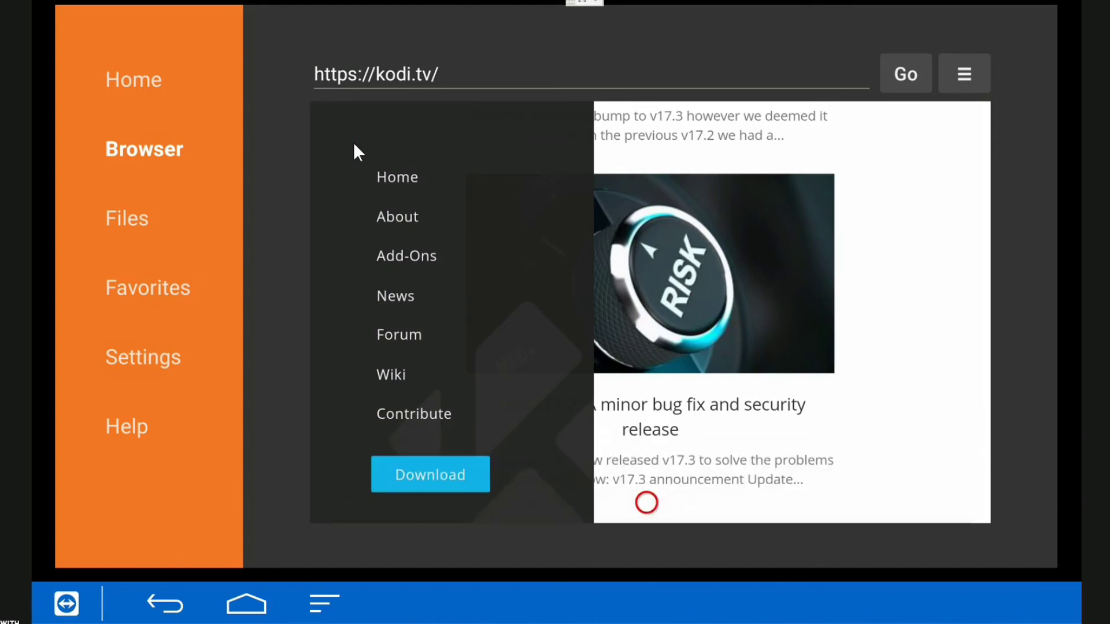
Step: Go to the Kodi site's Download page
{"action": "key", "text": "Left"}
{"action": "key", "text": "Left"}
{"action": "key", "text": "Left"}
{"action": "key", "text": "Left"}
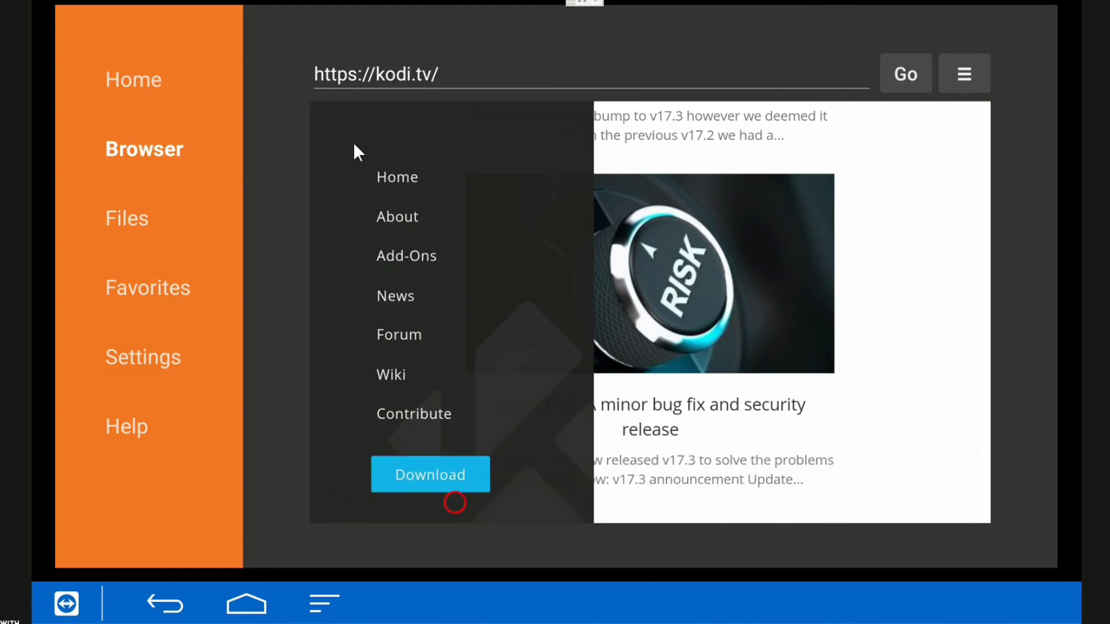
{"action": "key", "text": "Up"}
{"action": "key", "text": "Down"}
{"action": "key", "text": "Return"}
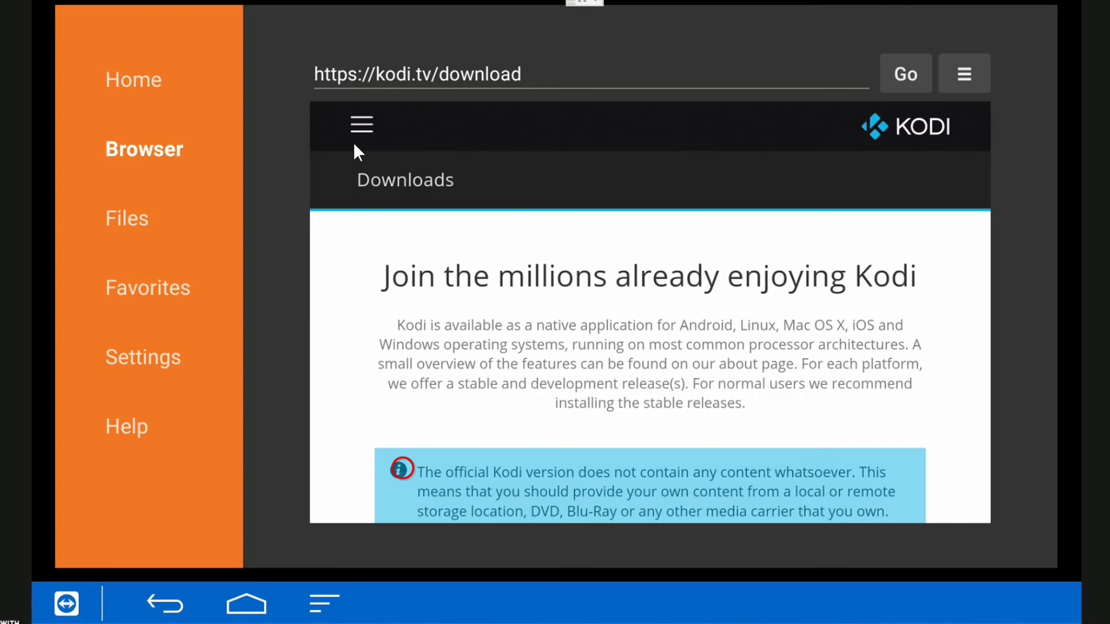
Step: Choose Android among the platforms on the Downloads page to open the Kodi for Android builds
{"action": "key", "text": "Right"}
{"action": "key", "text": "Right"}
{"action": "key", "text": "Down"}
{"action": "key", "text": "Down"}
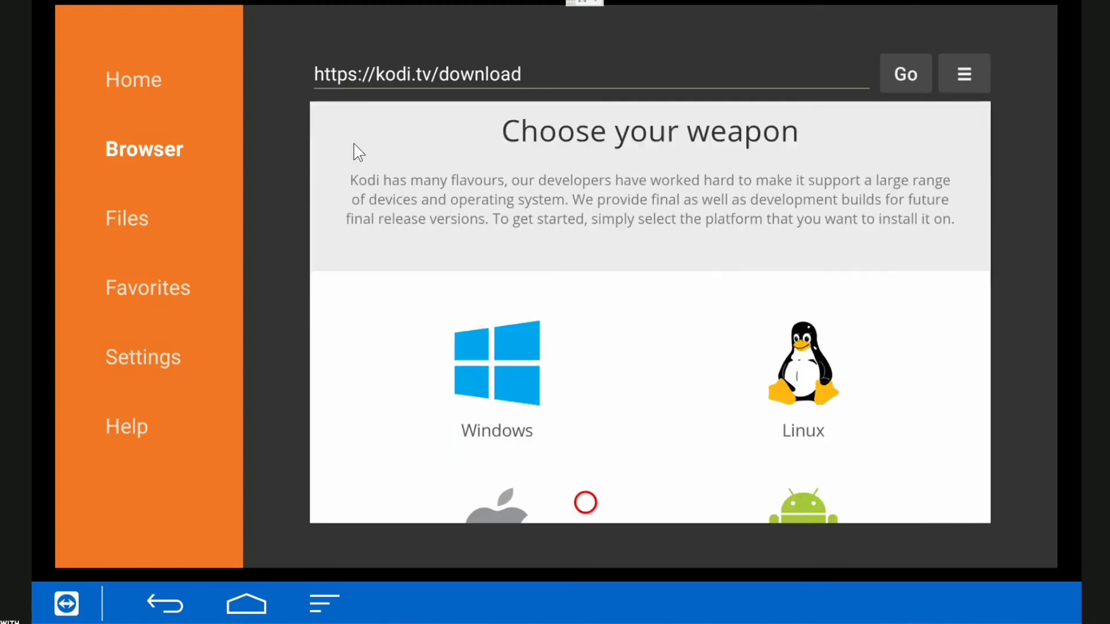
{"action": "key", "text": "Down"}
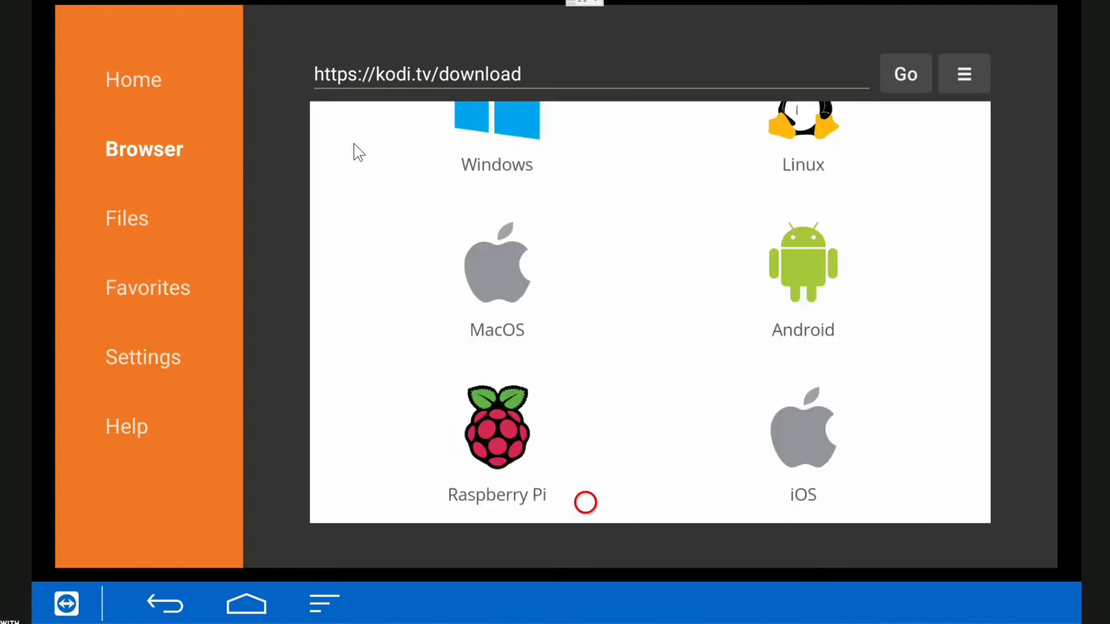
{"action": "key", "text": "Up"}
{"action": "key", "text": "Up"}
{"action": "key", "text": "Up"}
{"action": "key", "text": "Up"}
{"action": "key", "text": "Up"}
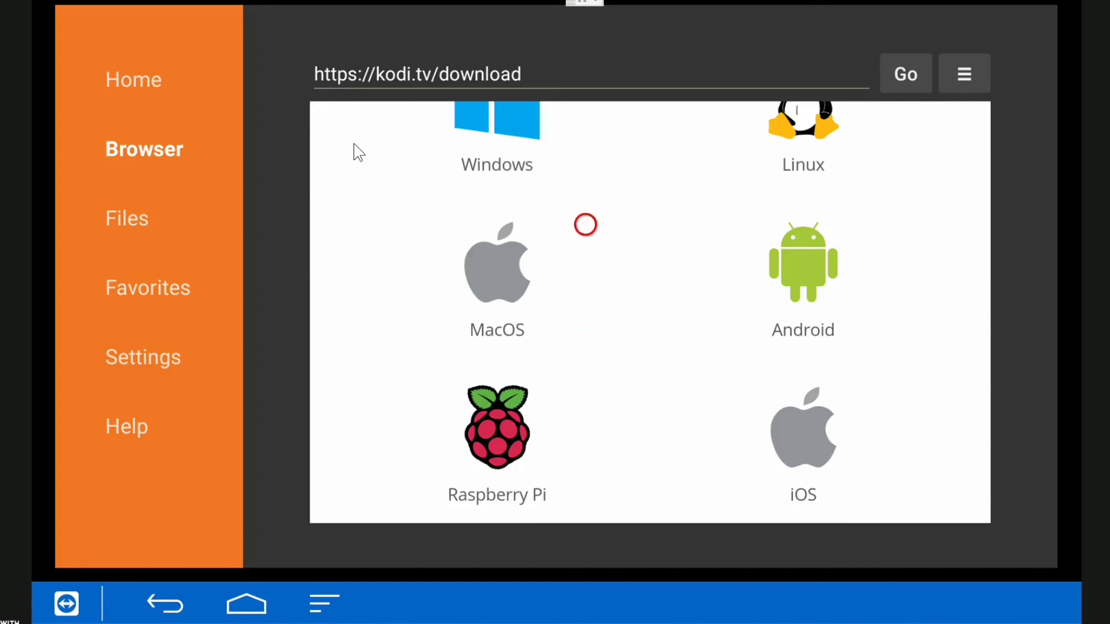
{"action": "key", "text": "Down"}
{"action": "key", "text": "Right"}
{"action": "key", "text": "Right"}
{"action": "key", "text": "Right"}
{"action": "key", "text": "Right"}
{"action": "key", "text": "Return"}
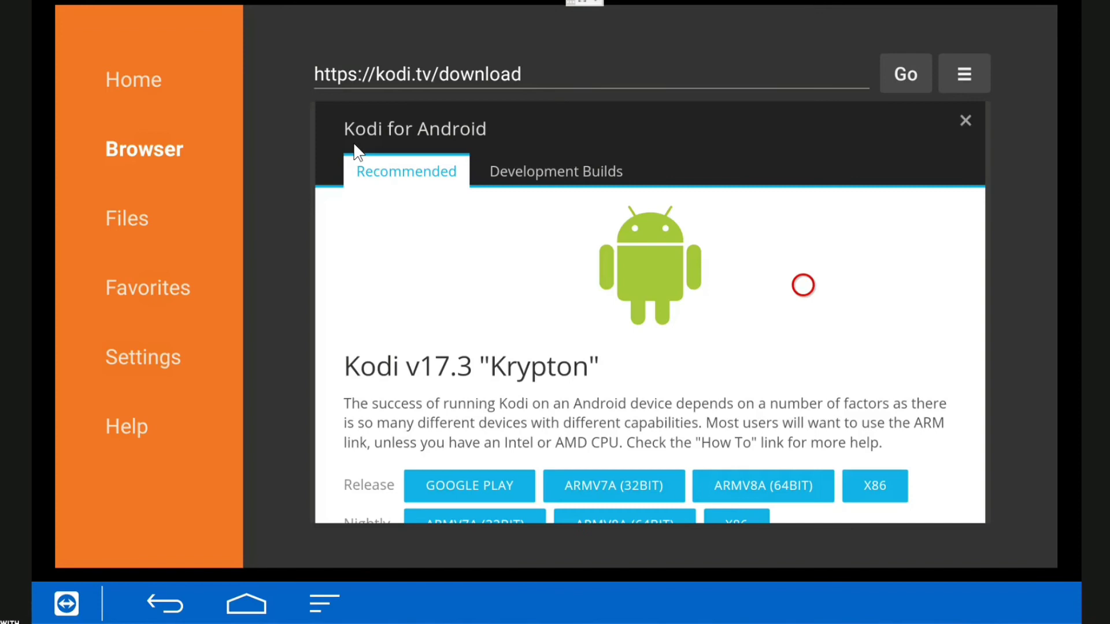
Step: Download the ARMV7A (32BIT) release of Kodi v17.3 "Krypton" and start its installation
{"action": "key", "text": "Down"}
{"action": "key", "text": "Down"}
{"action": "key", "text": "Down"}
{"action": "key", "text": "Down"}
{"action": "key", "text": "Left"}
{"action": "key", "text": "Left"}
{"action": "key", "text": "Left"}
{"action": "key", "text": "Left"}
{"action": "key", "text": "Left"}
{"action": "key", "text": "Return"}
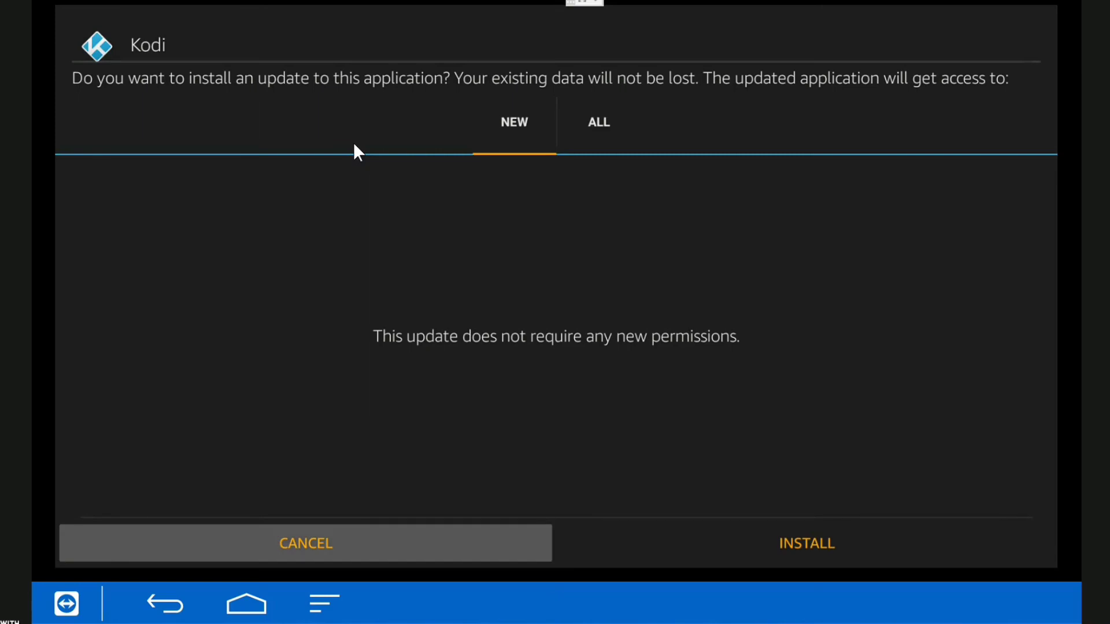
{"action": "key", "text": "Right"}
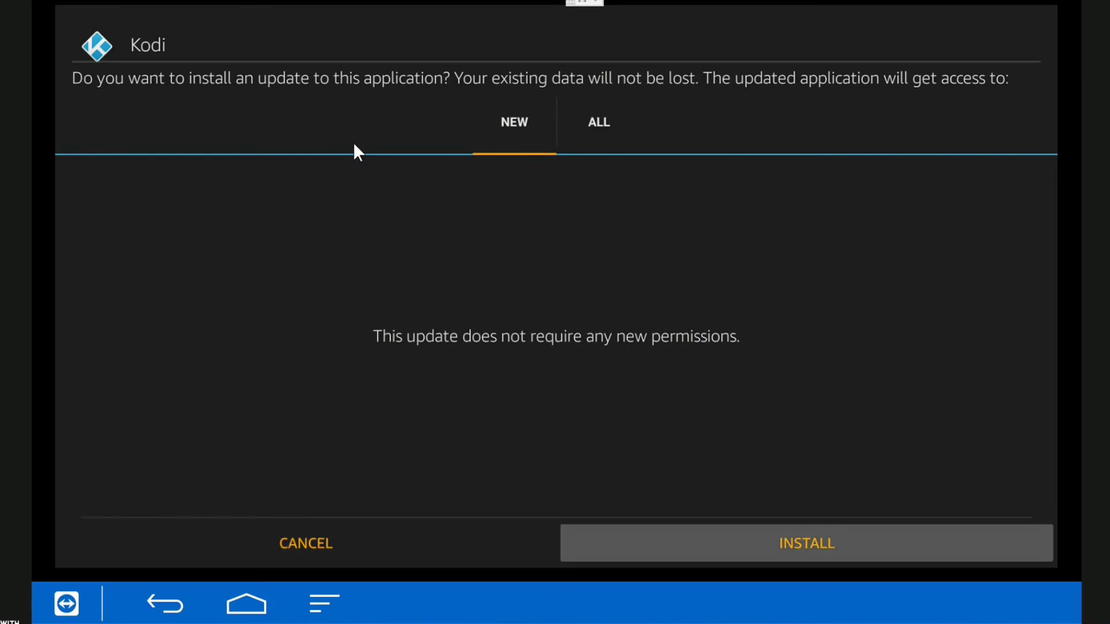
{"action": "key", "text": "Return"}
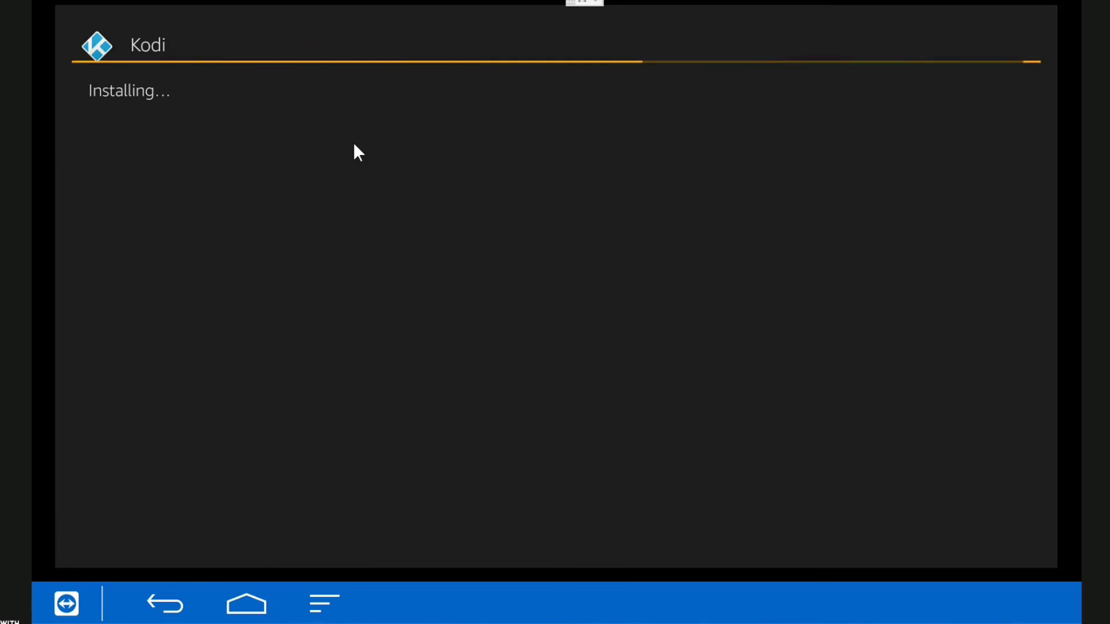